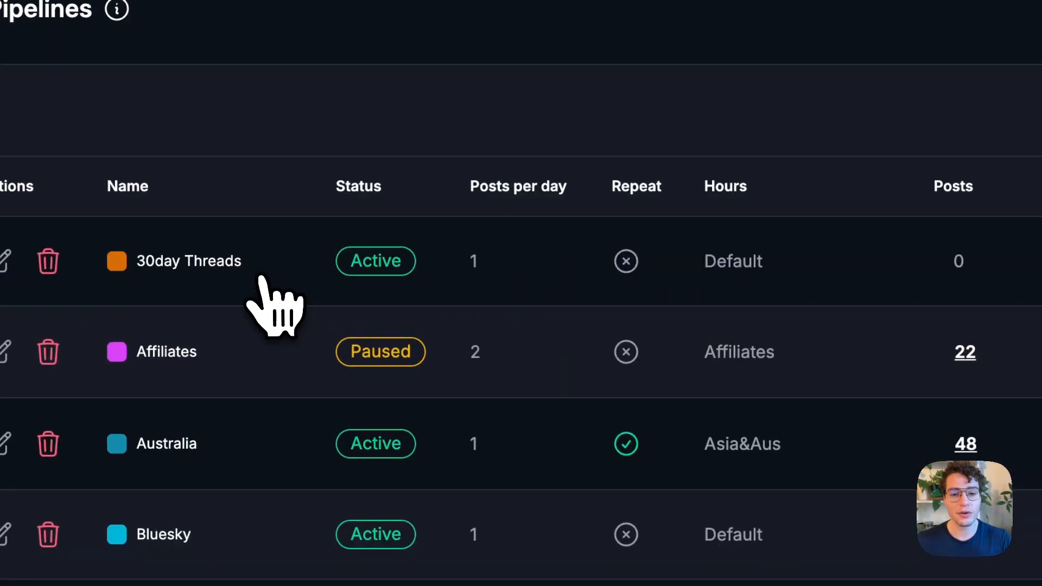
# Look over the existing pipelines, then open the posting hours page and view its time zone options
pyautogui.scroll(-5, 264, 401)
pyautogui.scroll(-3, 266, 417)
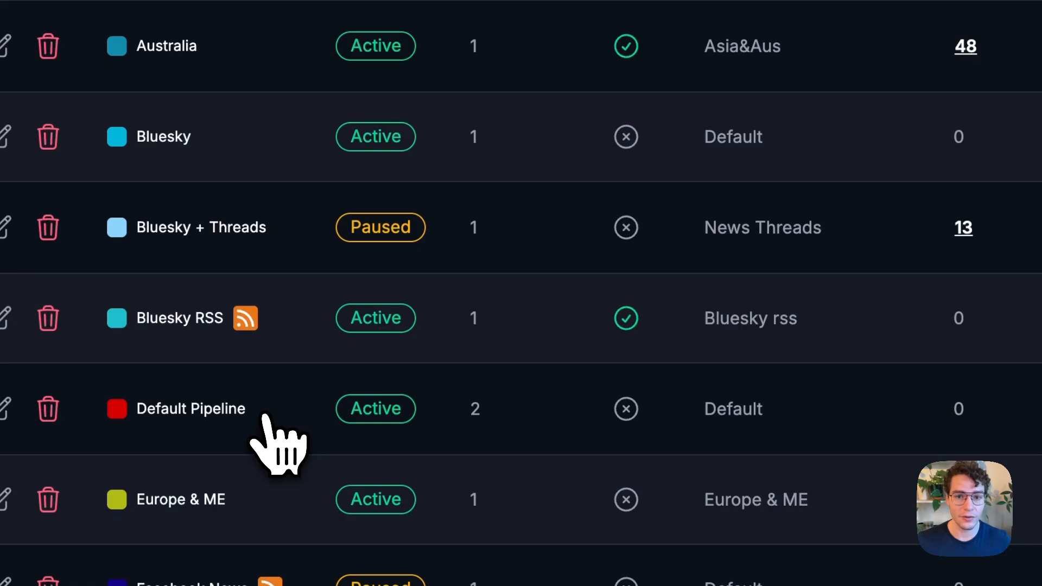
pyautogui.scroll(5, 265, 417)
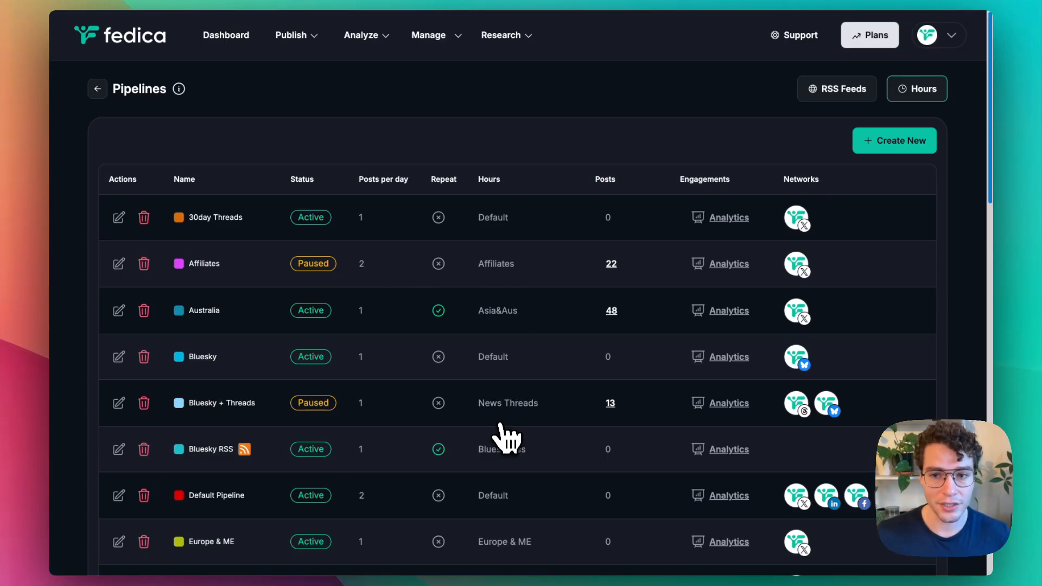
pyautogui.click(918, 103)
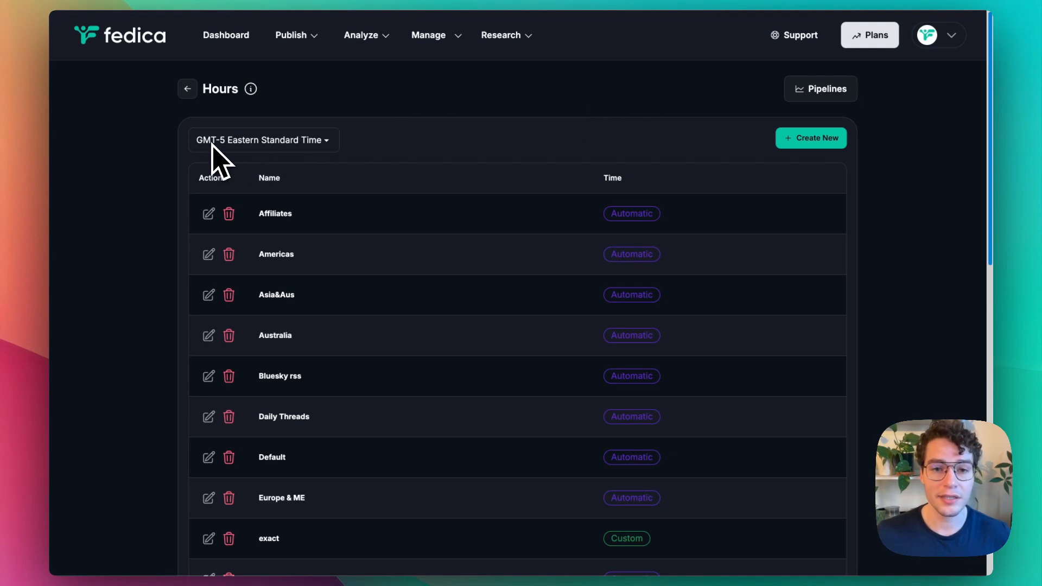
pyautogui.click(262, 141)
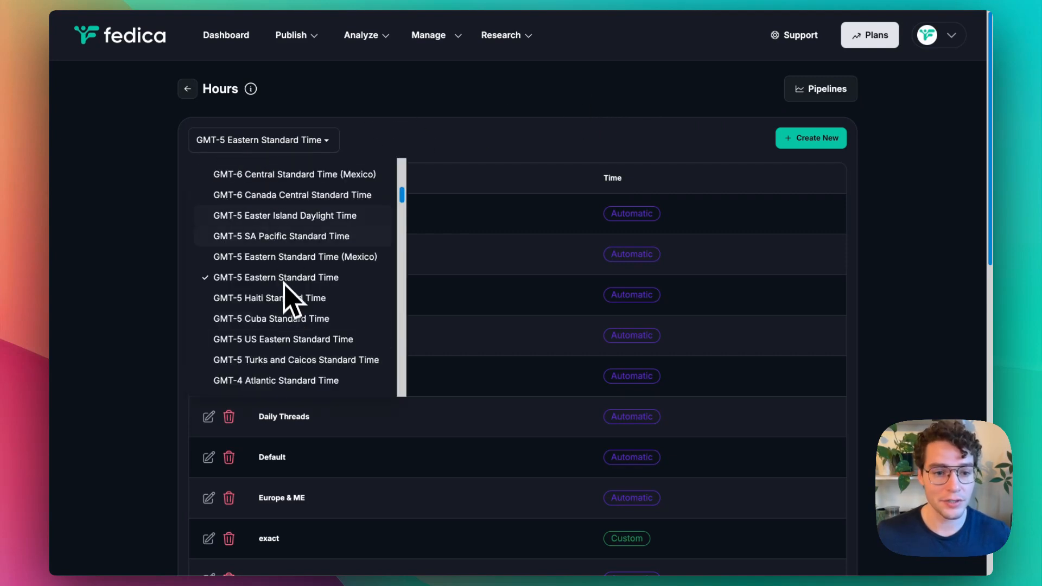
pyautogui.click(460, 140)
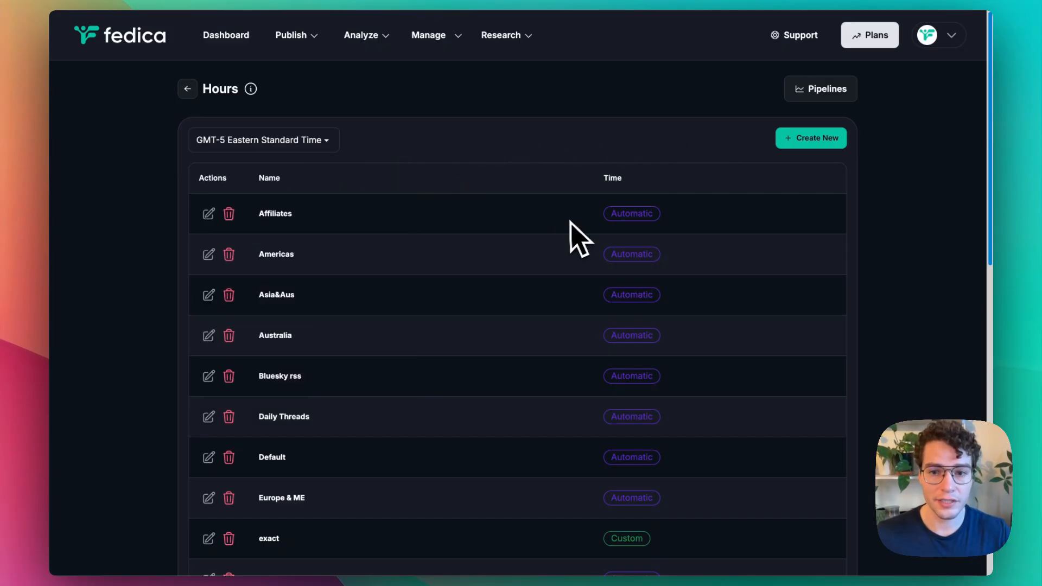
# Create a new schedule named American Audience with Automatic timing
pyautogui.click(798, 144)
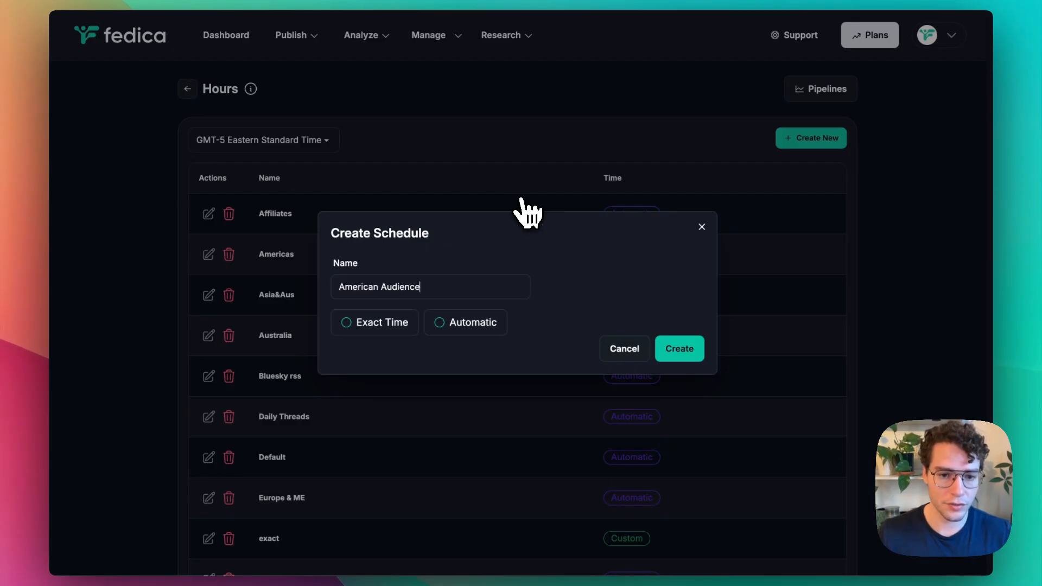
pyautogui.click(380, 324)
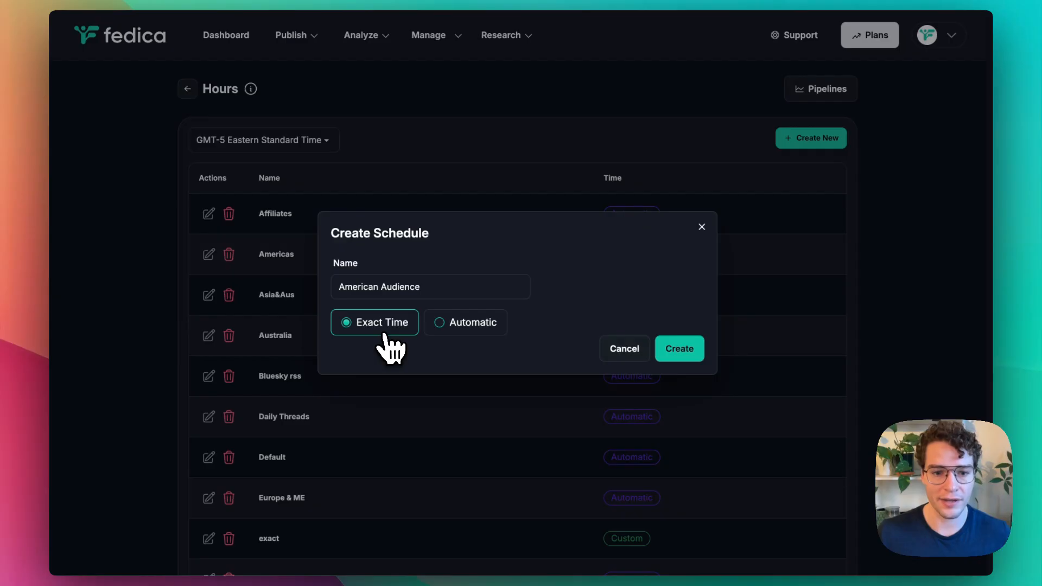
pyautogui.click(440, 323)
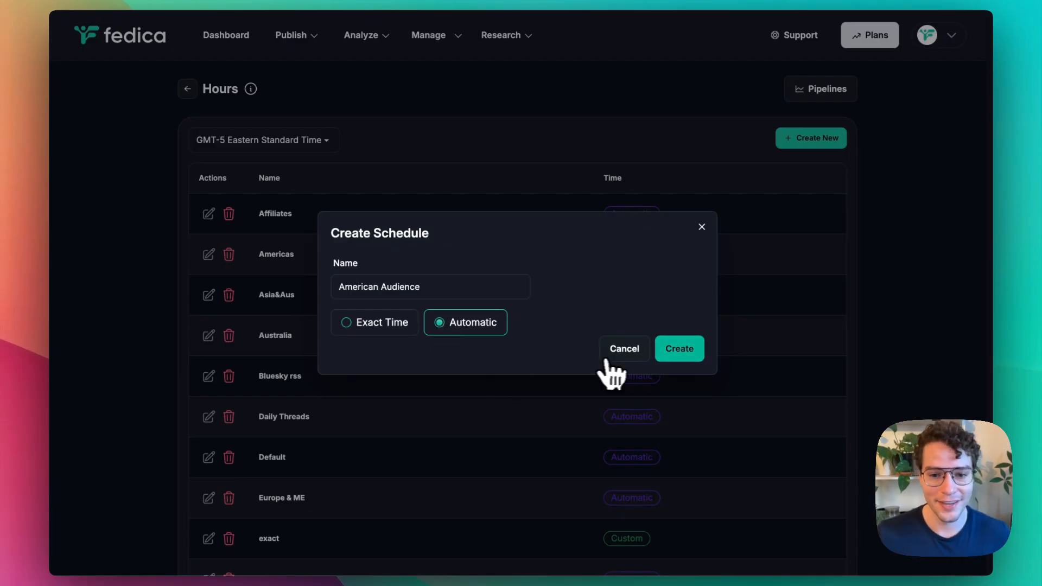
pyautogui.click(680, 349)
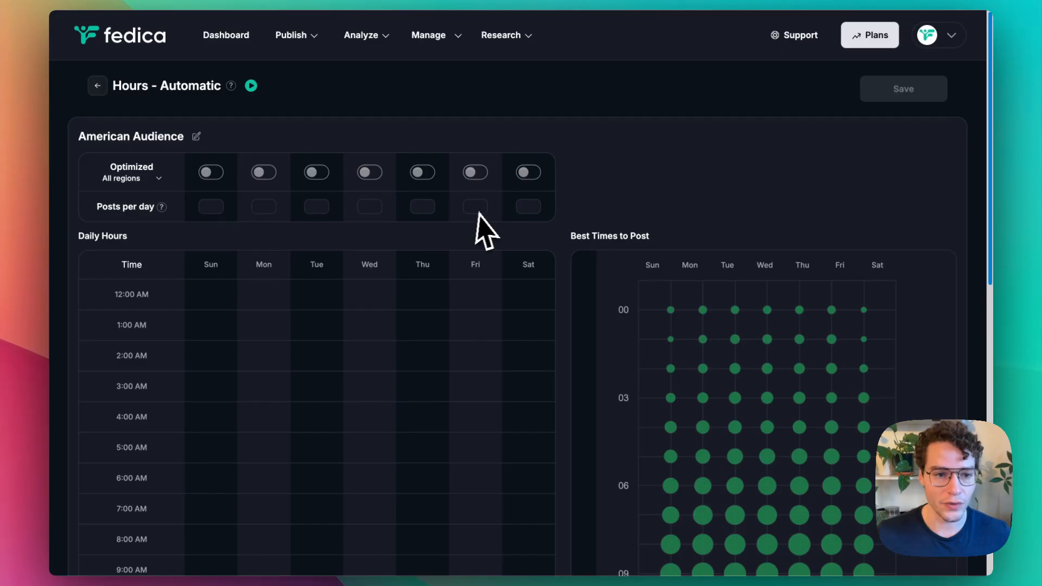
# Set the schedule's optimized region to Americas and examine the best times to post by day and hour
pyautogui.click(151, 179)
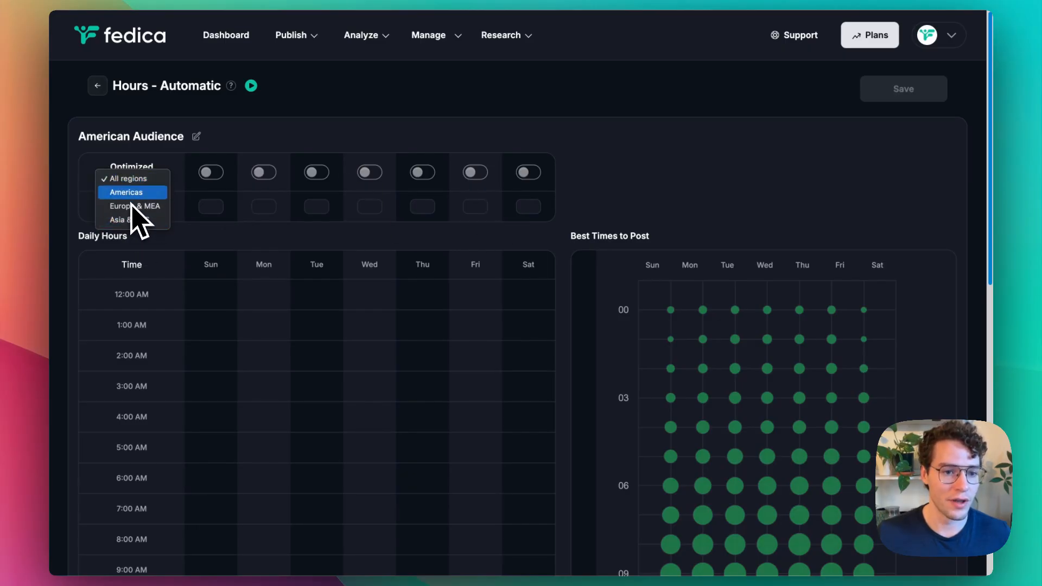
pyautogui.click(129, 194)
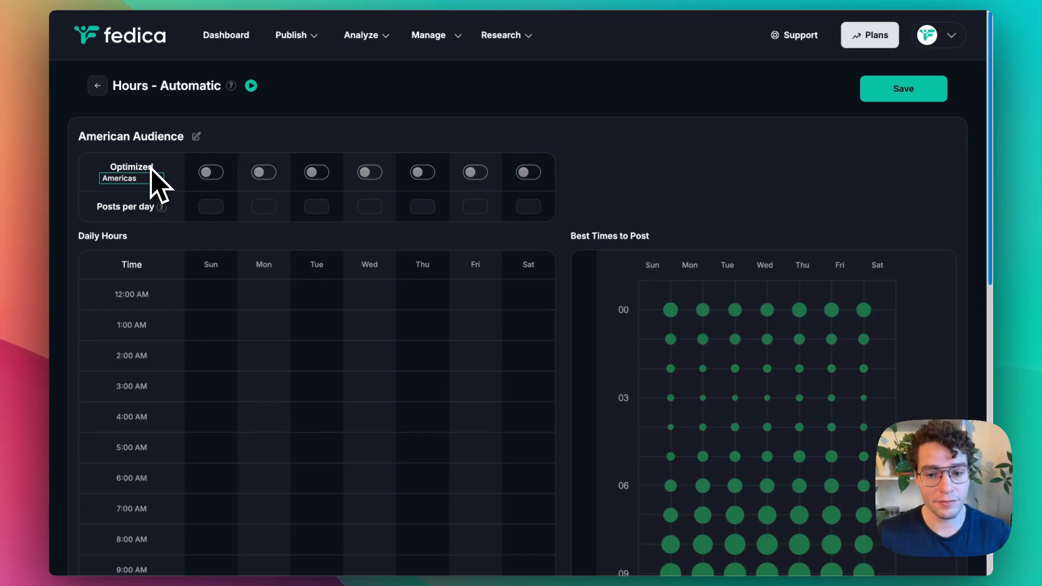
pyautogui.scroll(-10, 583, 212)
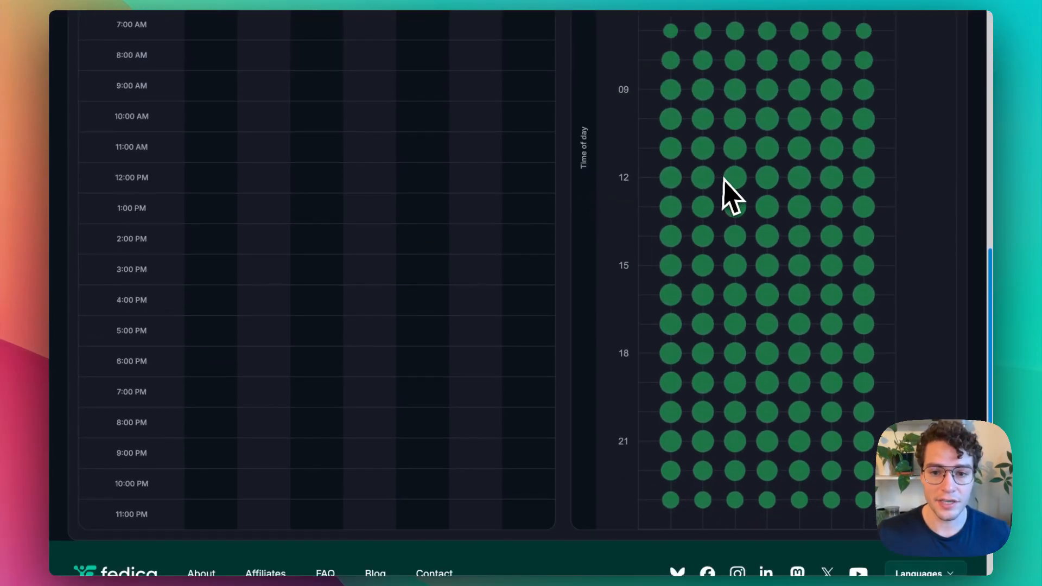
pyautogui.moveTo(742, 211)
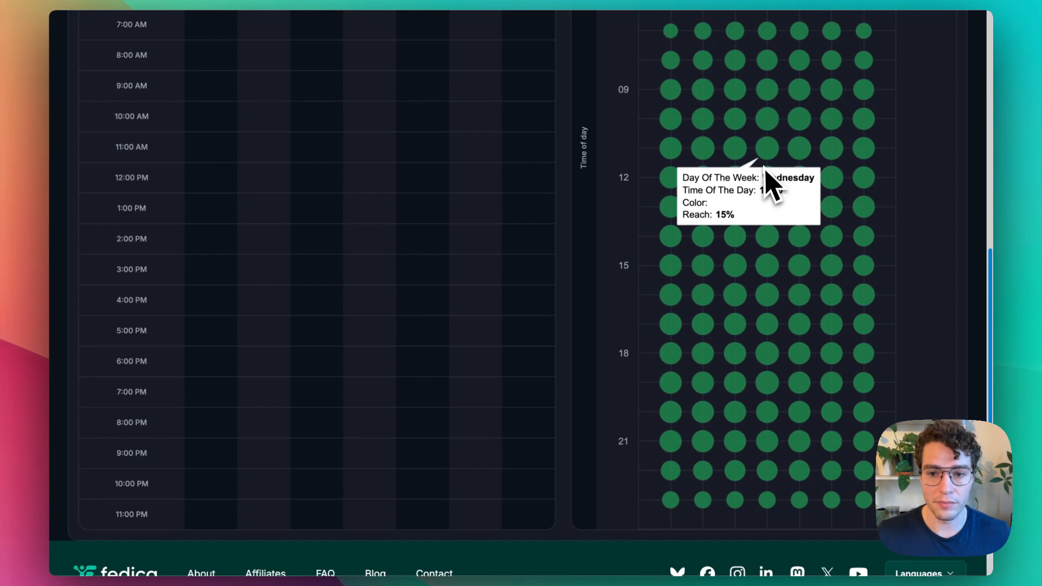
pyautogui.scroll(6, 743, 139)
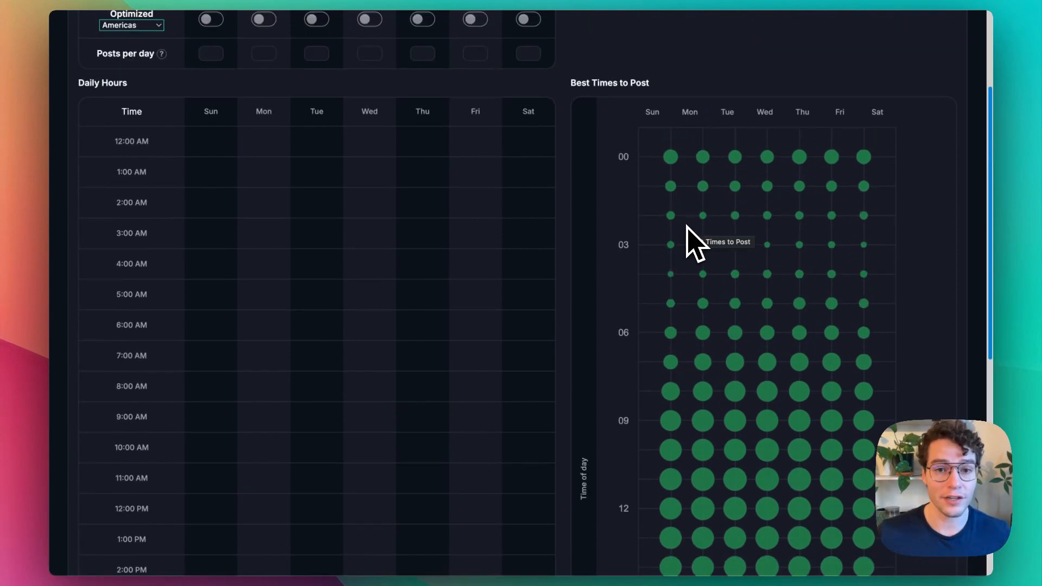
# Turn on optimized posting times for Monday through Friday
pyautogui.scroll(2, 510, 255)
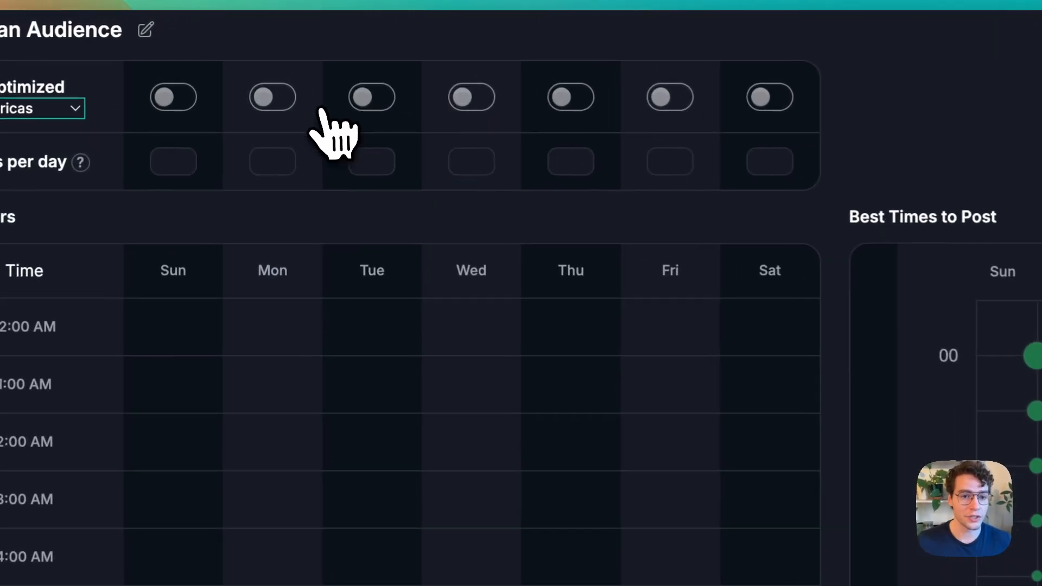
pyautogui.click(264, 56)
pyautogui.click(316, 56)
pyautogui.click(369, 56)
pyautogui.click(584, 100)
pyautogui.click(688, 100)
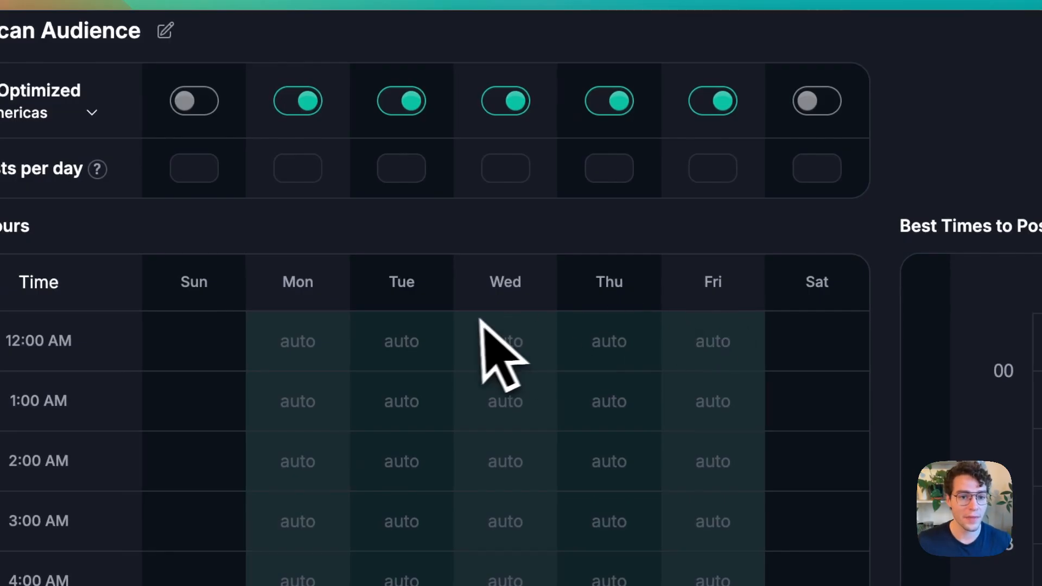
# Try posts-per-day values of 2 for Monday, 3 for Tuesday and 2 for Friday, and clear them again
pyautogui.click(293, 168)
pyautogui.write('2')
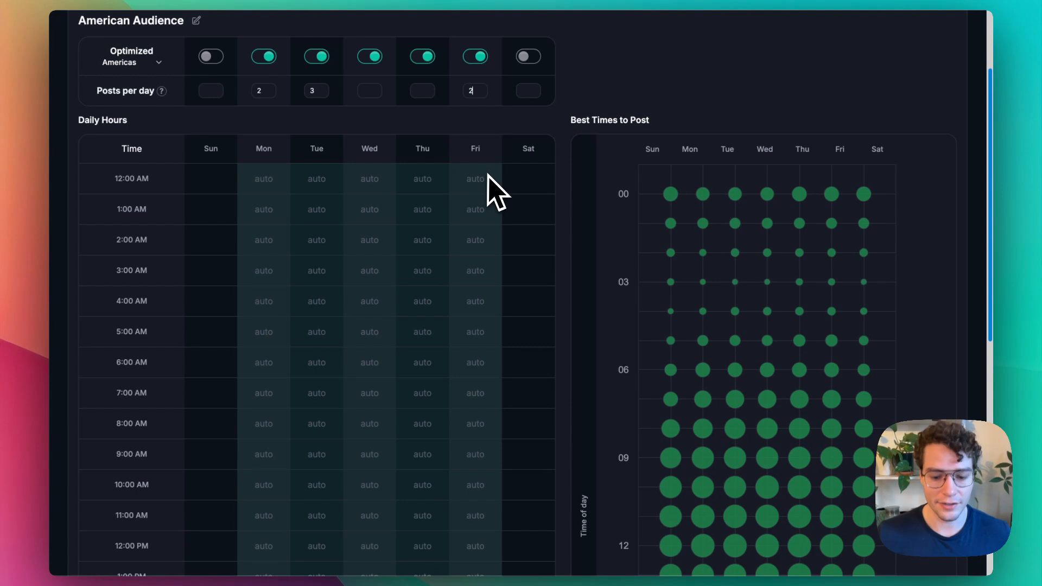
pyautogui.press('BackSpace')
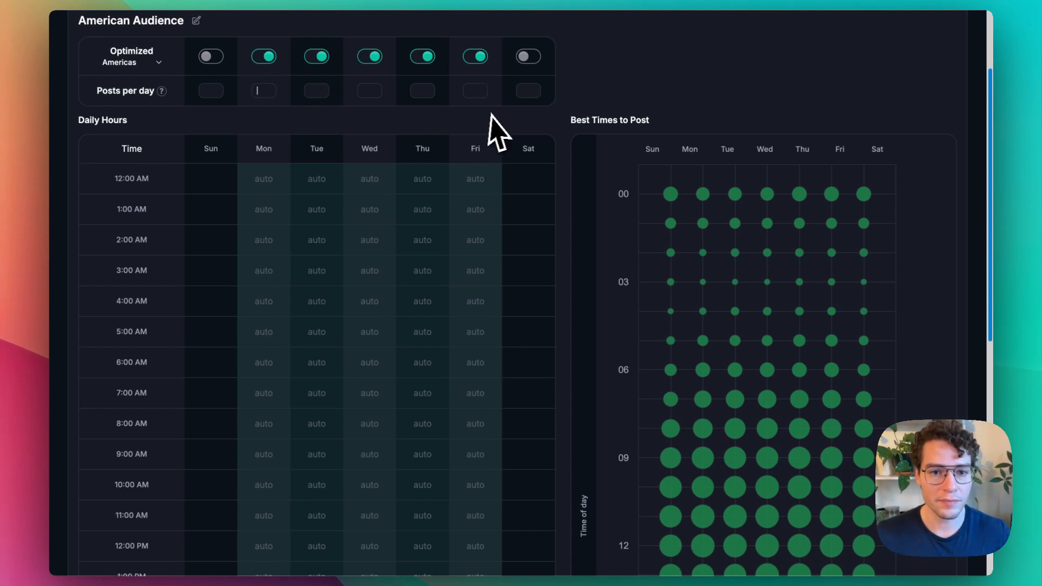
pyautogui.scroll(-5, 368, 240)
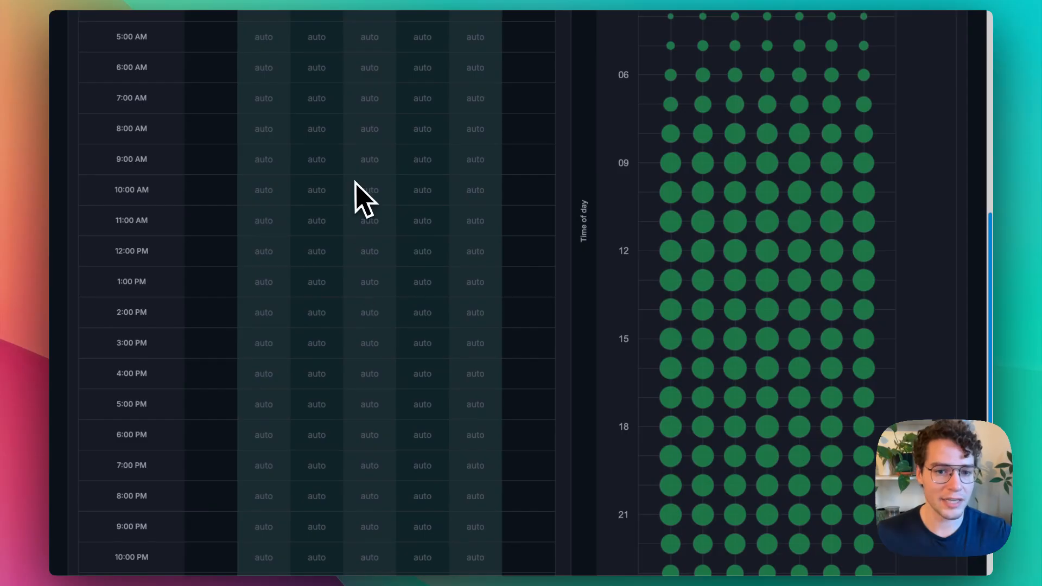
pyautogui.scroll(-3, 371, 315)
pyautogui.scroll(10, 372, 312)
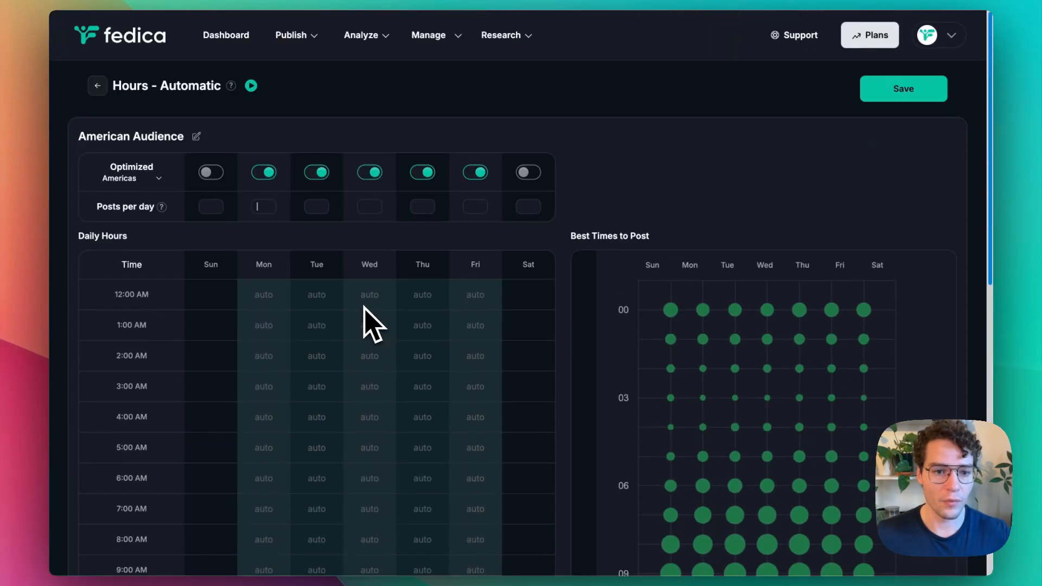
pyautogui.scroll(-4, 400, 356)
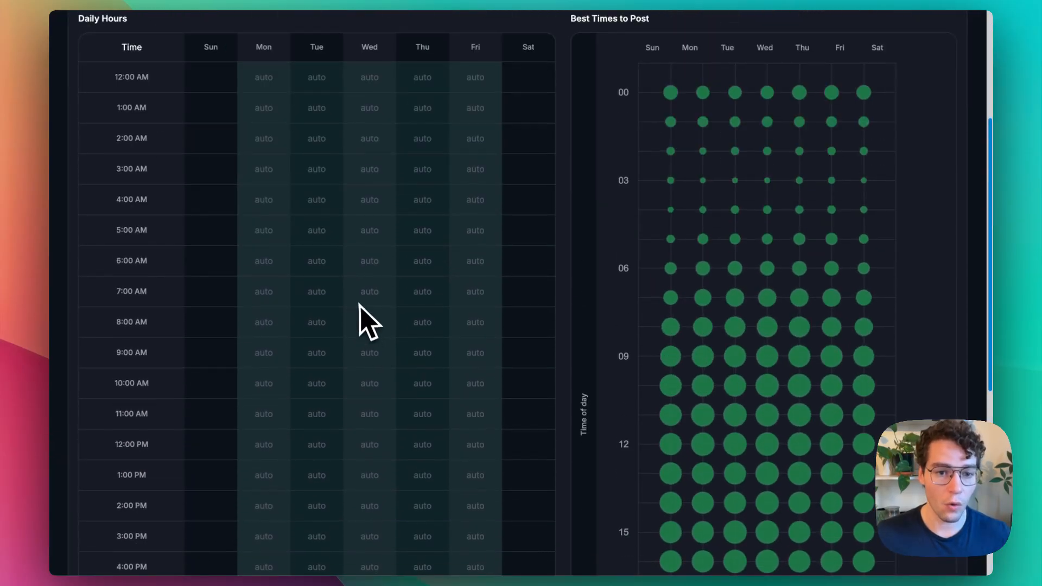
pyautogui.scroll(4, 348, 293)
pyautogui.scroll(-5, 268, 231)
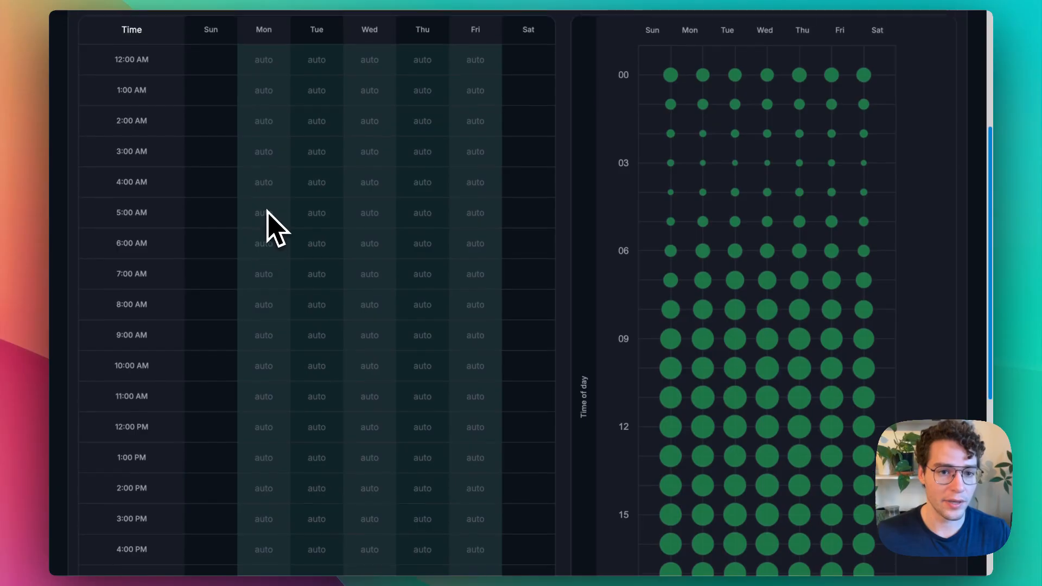
# Turn off optimized times for Monday and select the 7:00 AM to 9:00 AM slots manually
pyautogui.scroll(4, 269, 206)
pyautogui.click(265, 169)
pyautogui.scroll(-6, 282, 217)
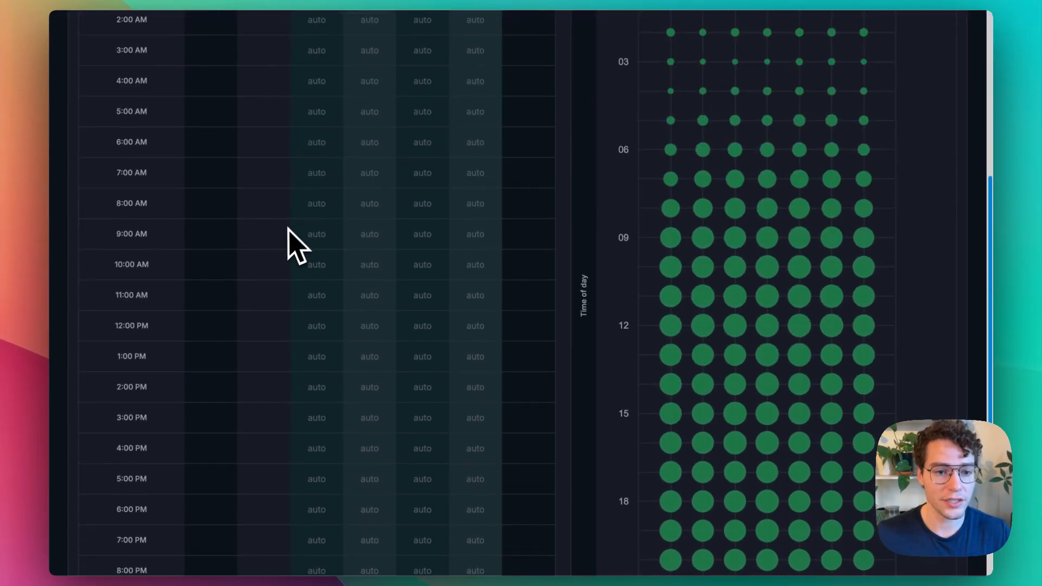
pyautogui.moveTo(267, 177); pyautogui.dragTo(267, 239)
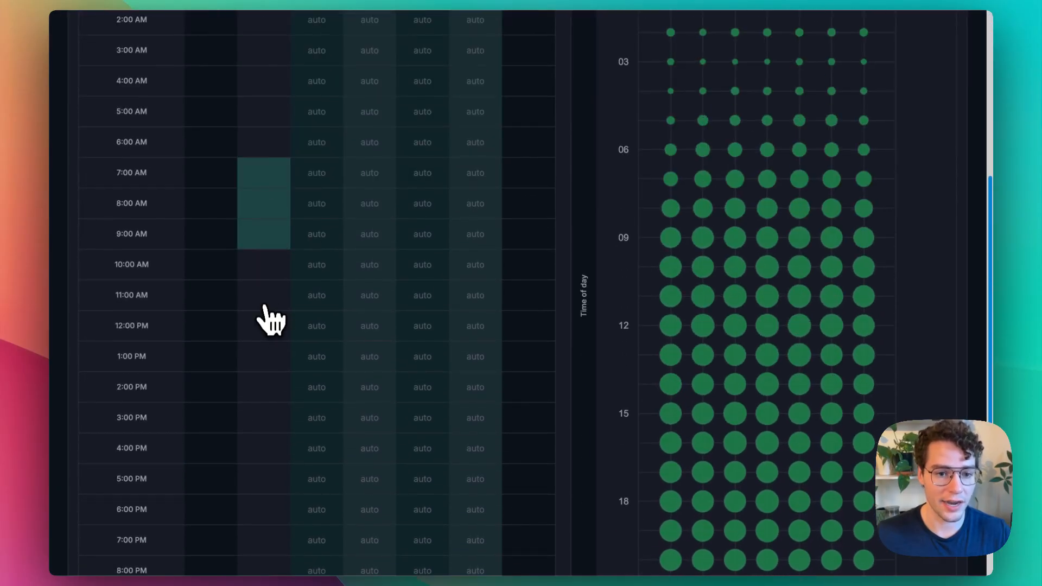
pyautogui.scroll(-1, 282, 320)
# Turn off optimized times for Tuesday and select the 12:00 AM to 3:00 AM slots manually
pyautogui.scroll(5, 326, 272)
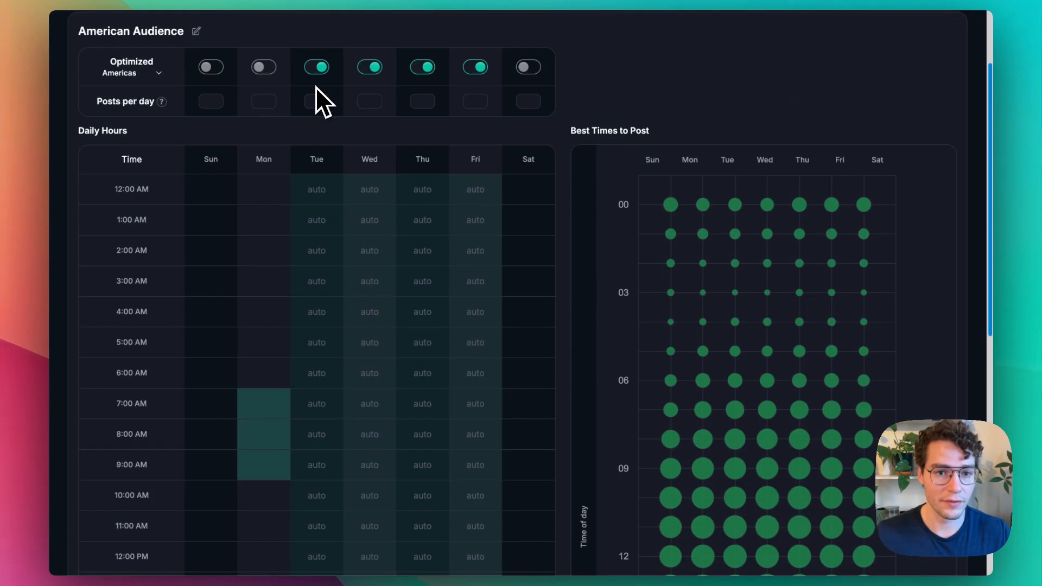
pyautogui.click(318, 73)
pyautogui.click(314, 192)
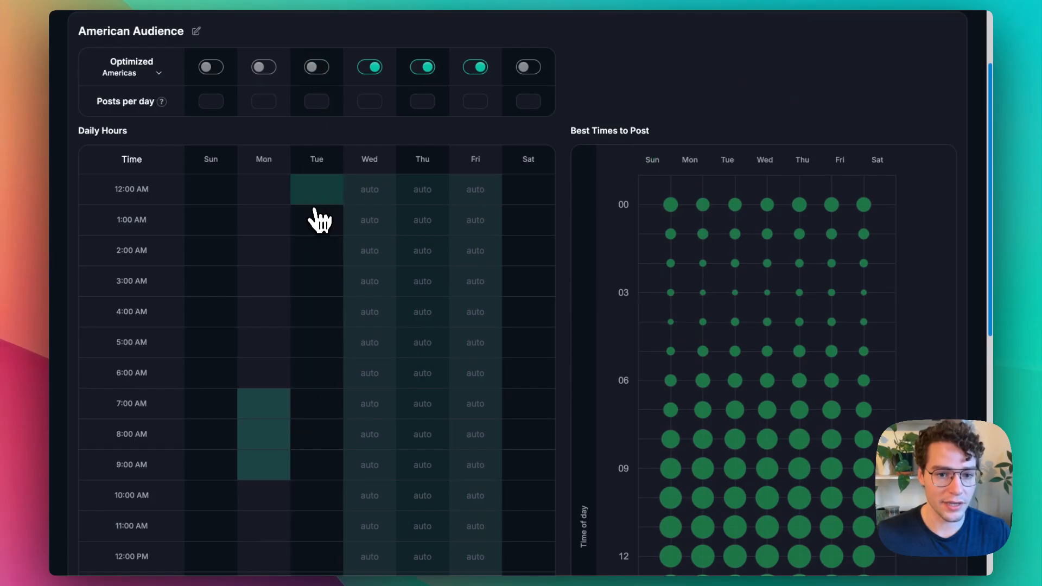
pyautogui.click(314, 212)
pyautogui.click(315, 269)
pyautogui.click(314, 262)
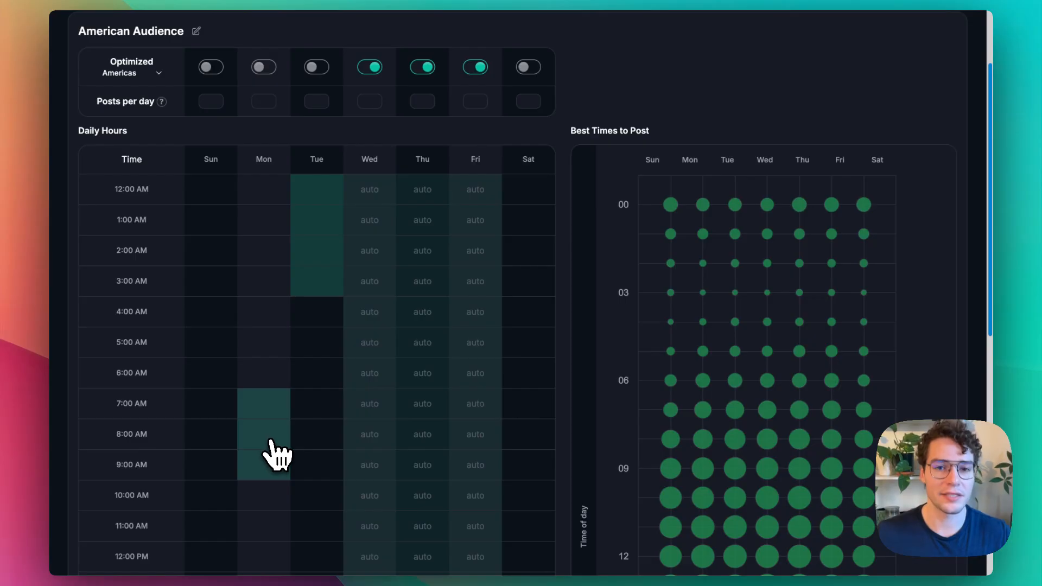
# Clear Tuesday's manually selected hours and add the 6:00 AM slot to Monday
pyautogui.scroll(2, 293, 434)
pyautogui.click(142, 162)
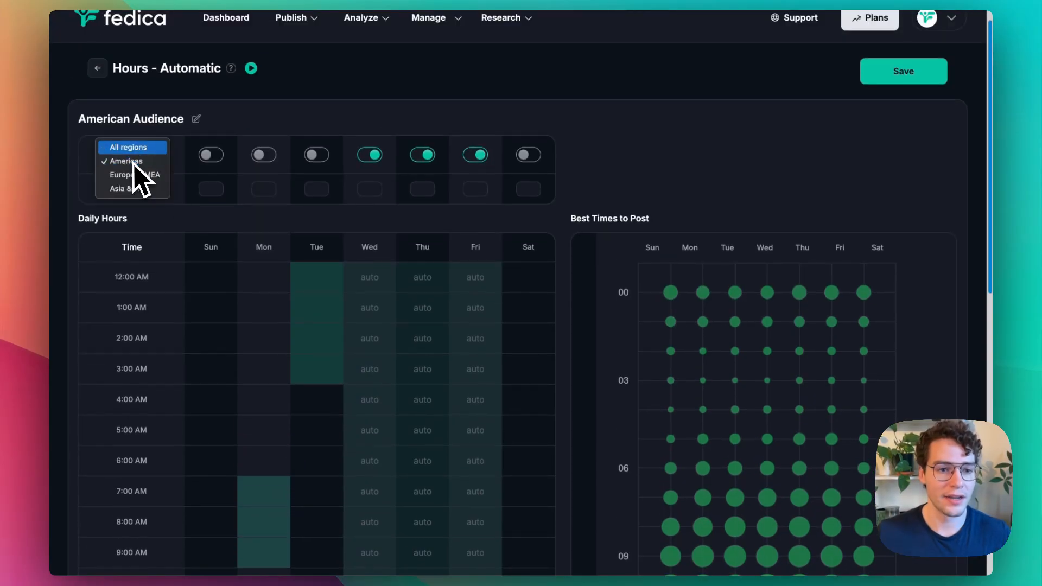
pyautogui.click(230, 122)
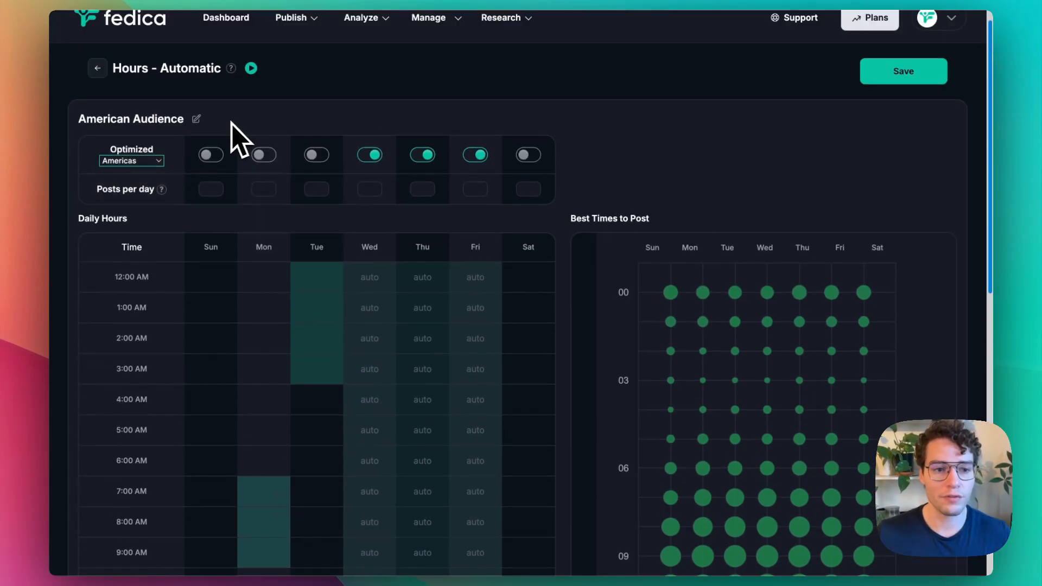
pyautogui.scroll(-3, 210, 221)
pyautogui.moveTo(307, 204); pyautogui.dragTo(309, 142)
pyautogui.click(271, 293)
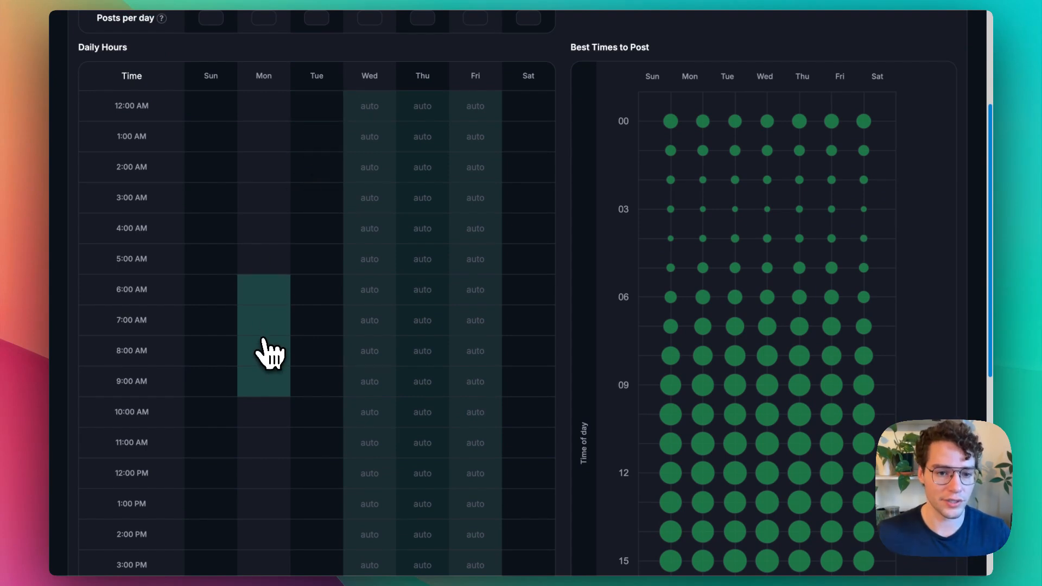
pyautogui.scroll(1, 274, 136)
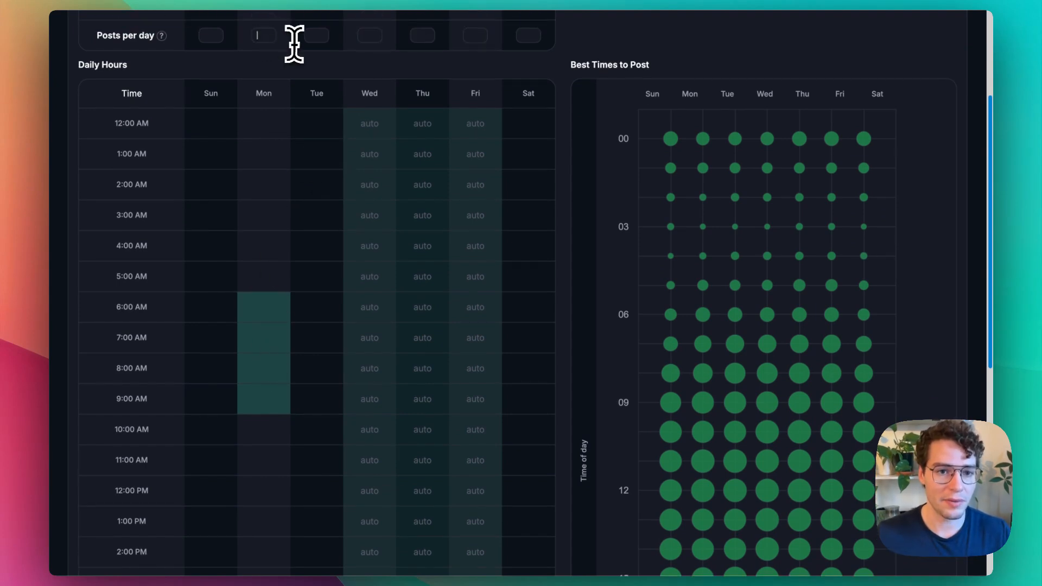
# Turn optimized posting times back on for Monday and Tuesday
pyautogui.scroll(2, 288, 65)
pyautogui.click(266, 105)
pyautogui.click(316, 105)
pyautogui.scroll(-1, 332, 245)
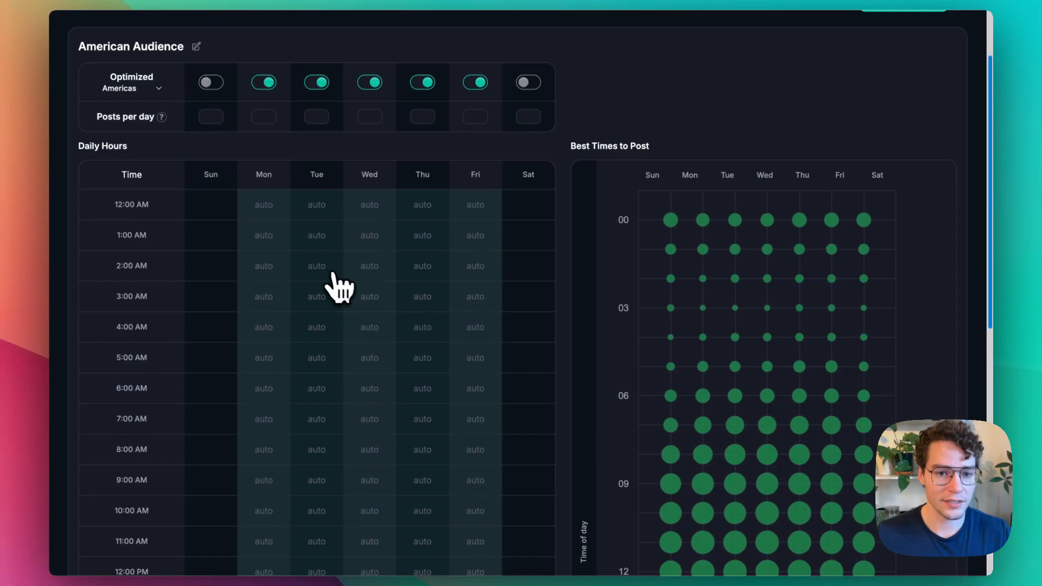
# Save the American Audience schedule
pyautogui.scroll(3, 348, 287)
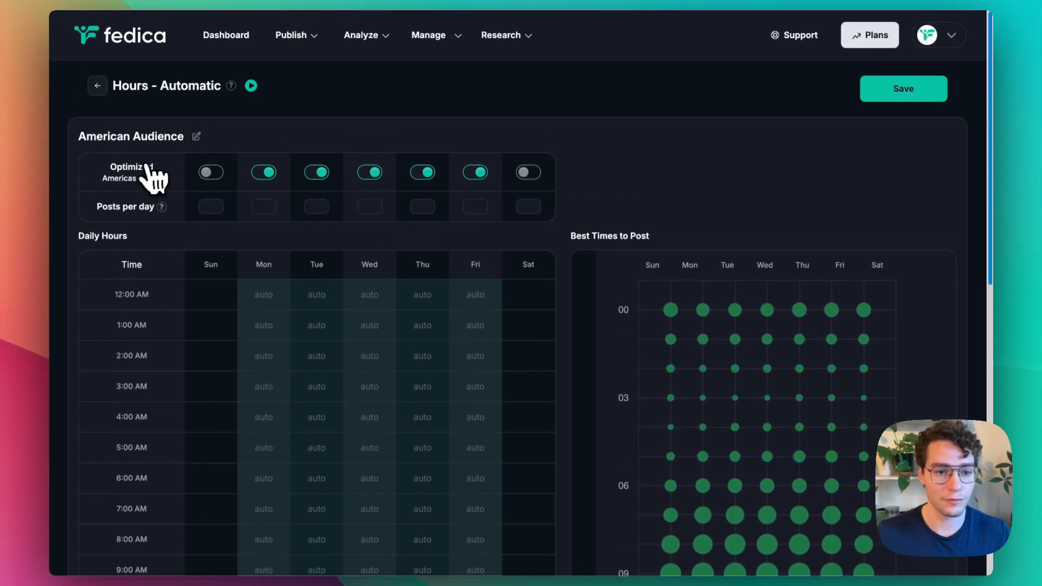
pyautogui.click(882, 89)
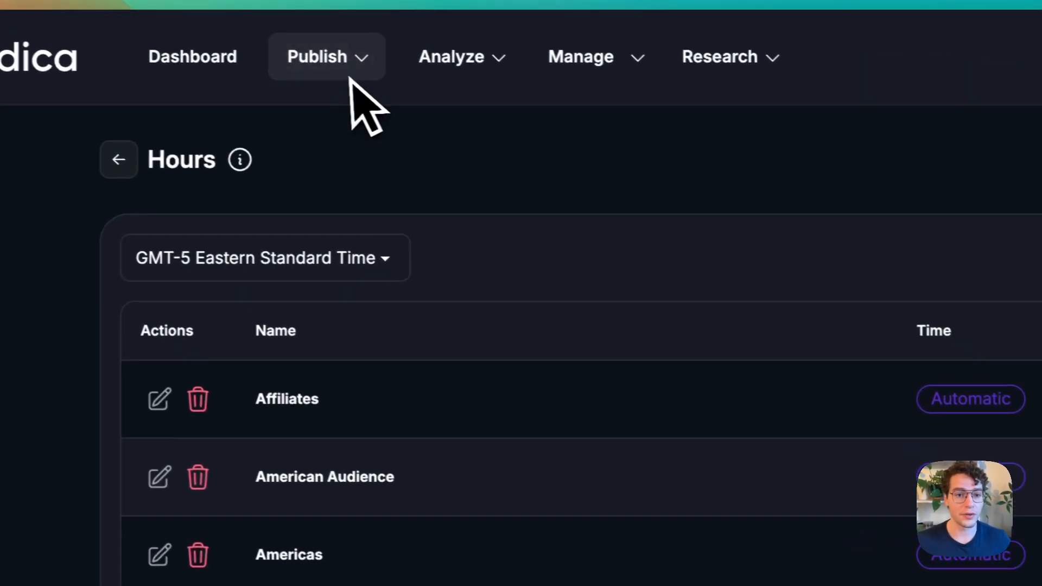
# Open the Pipelines page and look through the existing pipelines with their hours and networks
pyautogui.click(305, 38)
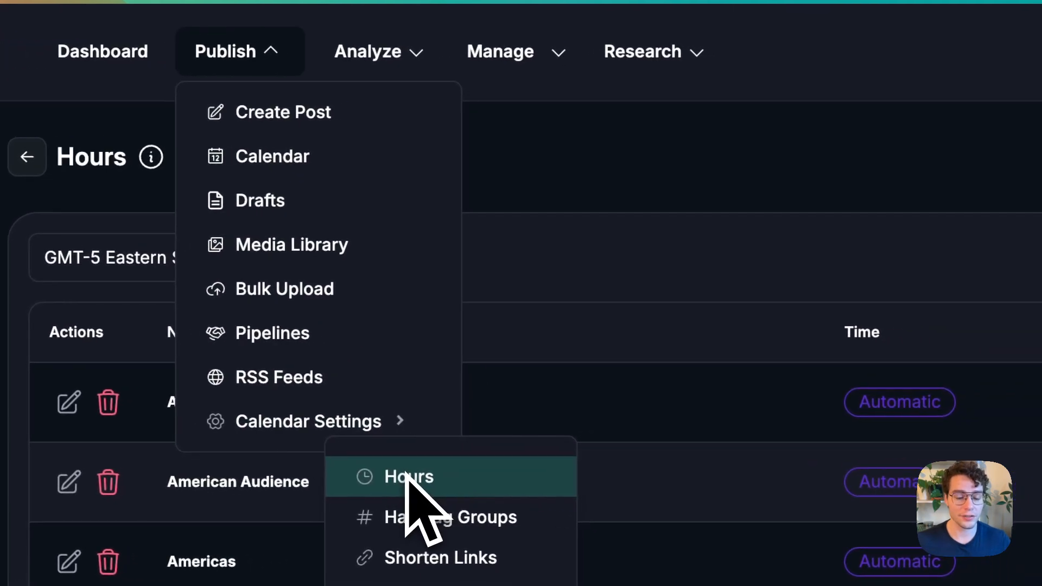
pyautogui.moveTo(283, 63)
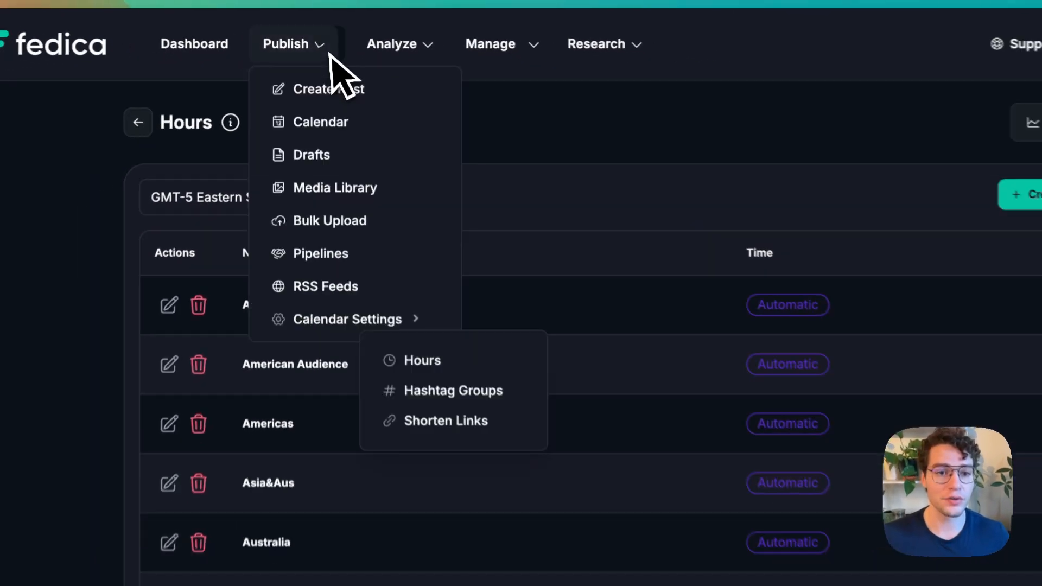
pyautogui.click(321, 253)
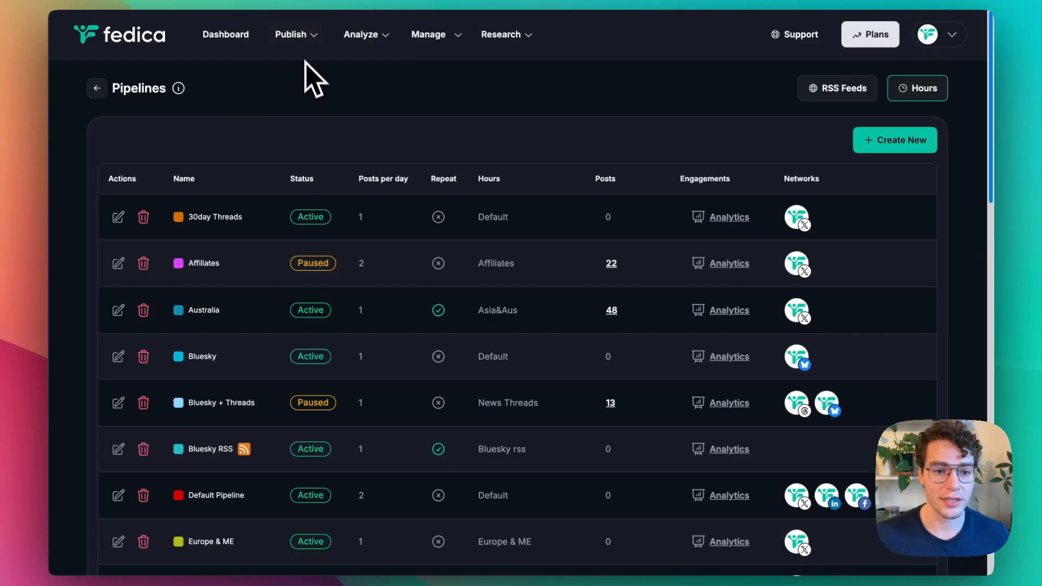
pyautogui.scroll(-5, 237, 278)
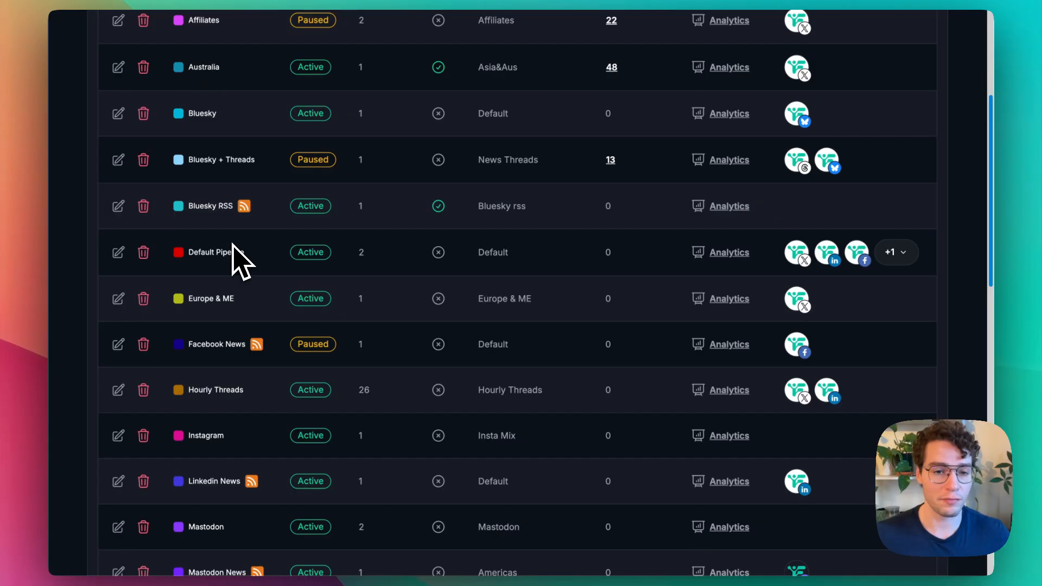
pyautogui.scroll(5, 233, 251)
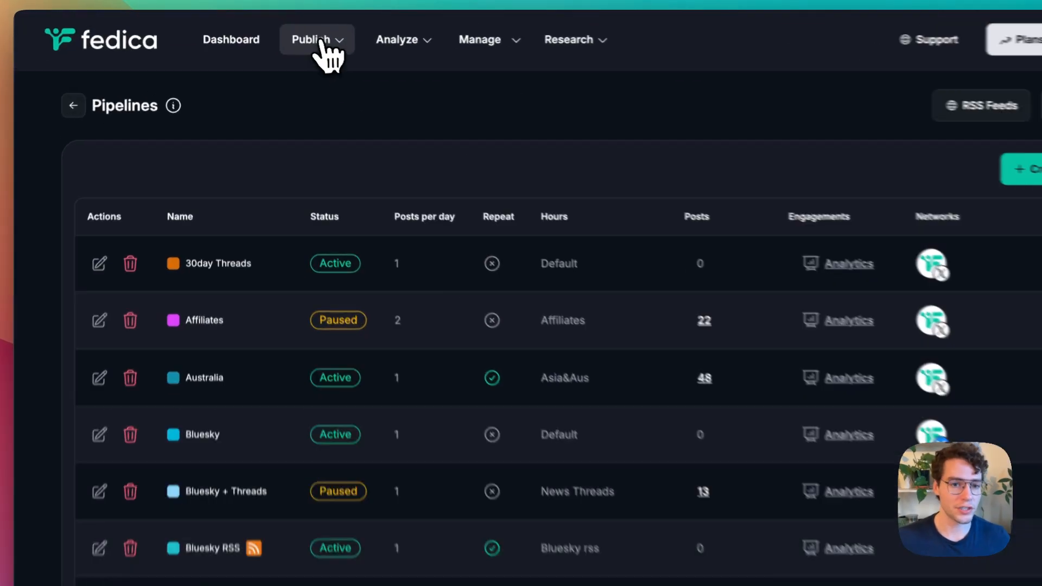
# Start a new LinkedIn post with the text "linekdin"
pyautogui.click(296, 35)
pyautogui.click(306, 69)
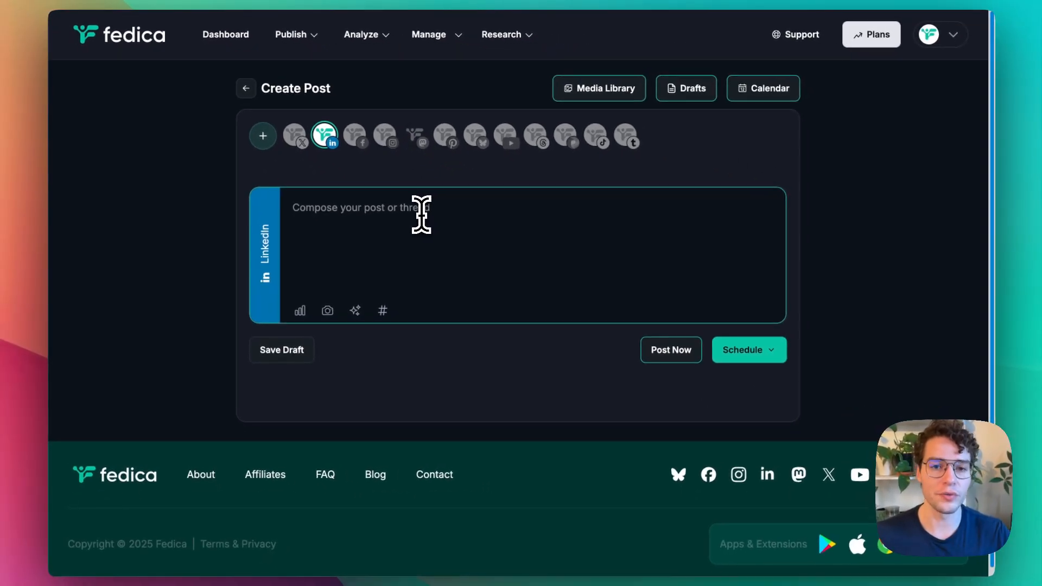
pyautogui.click(421, 215)
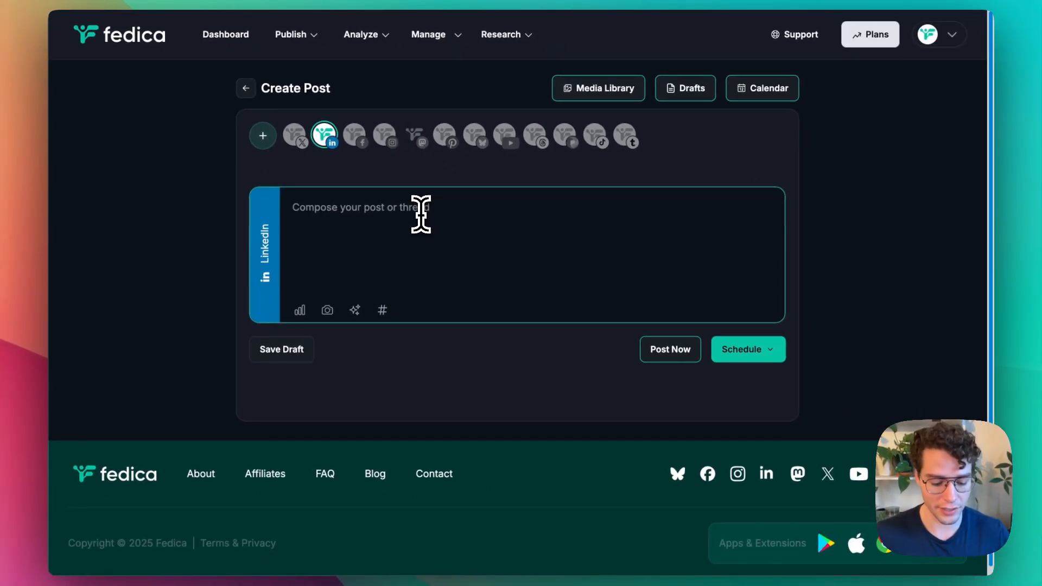
pyautogui.write('linekdin')
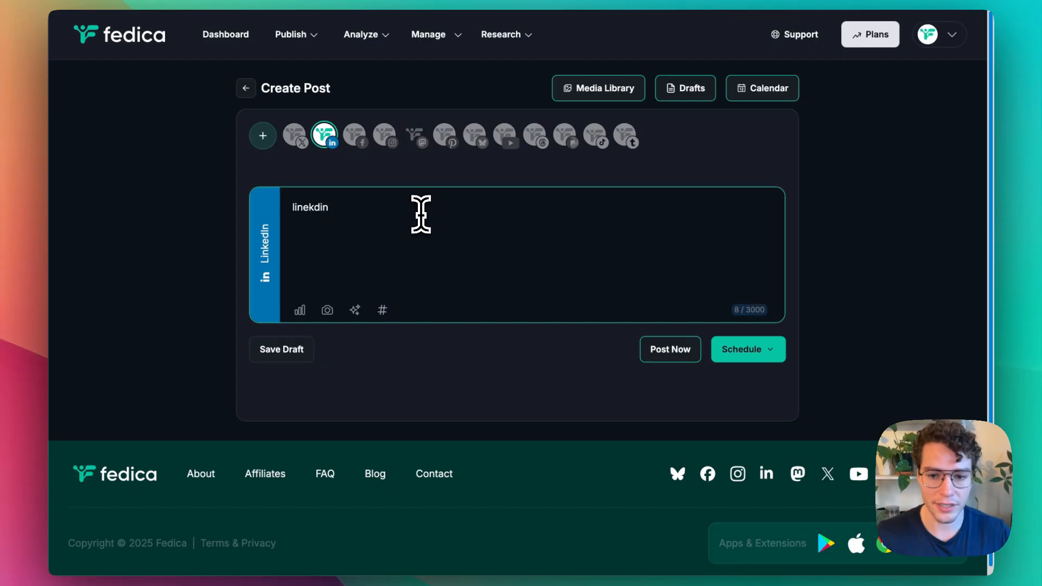
# Try scheduling the post for 06 Nov 2025 with optimized American Audience hours, and close the scheduling dialog without adding it to the calendar
pyautogui.click(733, 354)
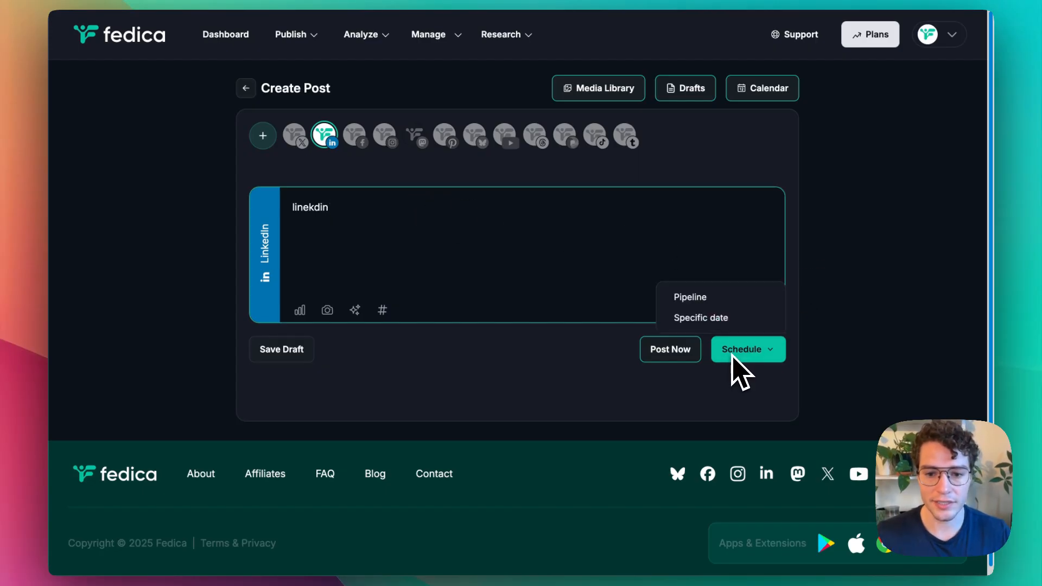
pyautogui.click(700, 319)
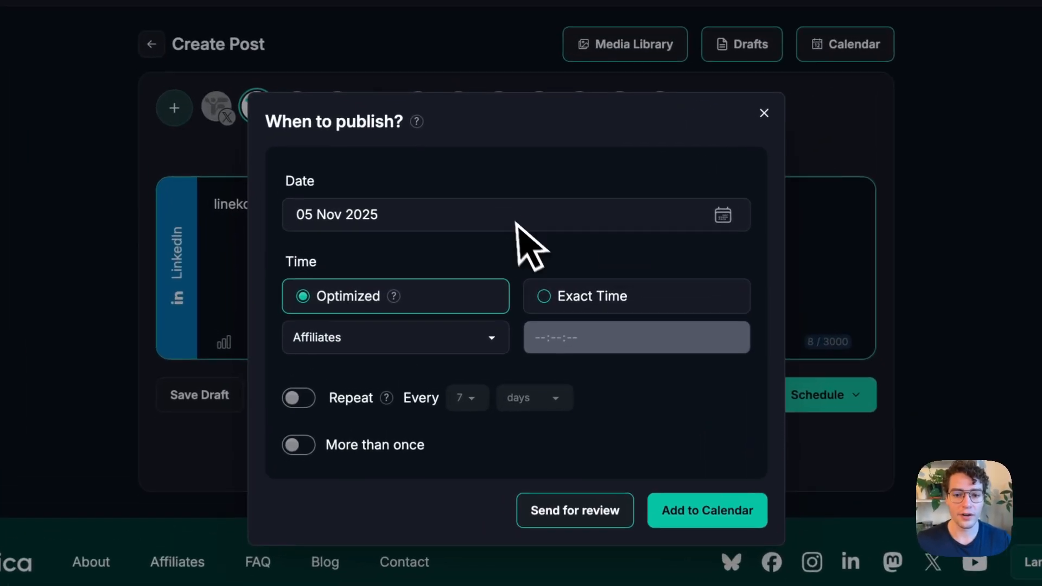
pyautogui.click(671, 215)
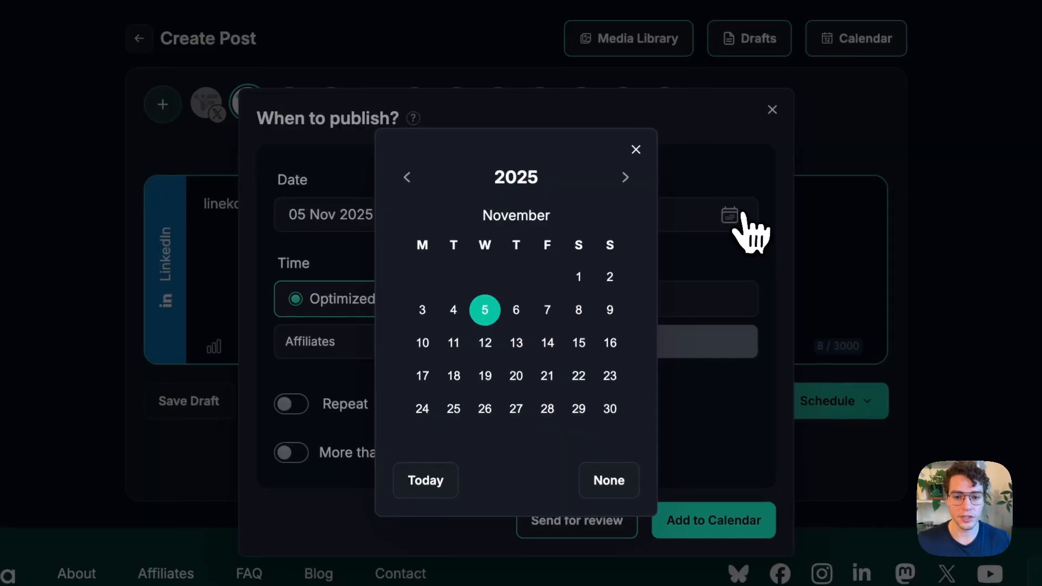
pyautogui.click(556, 314)
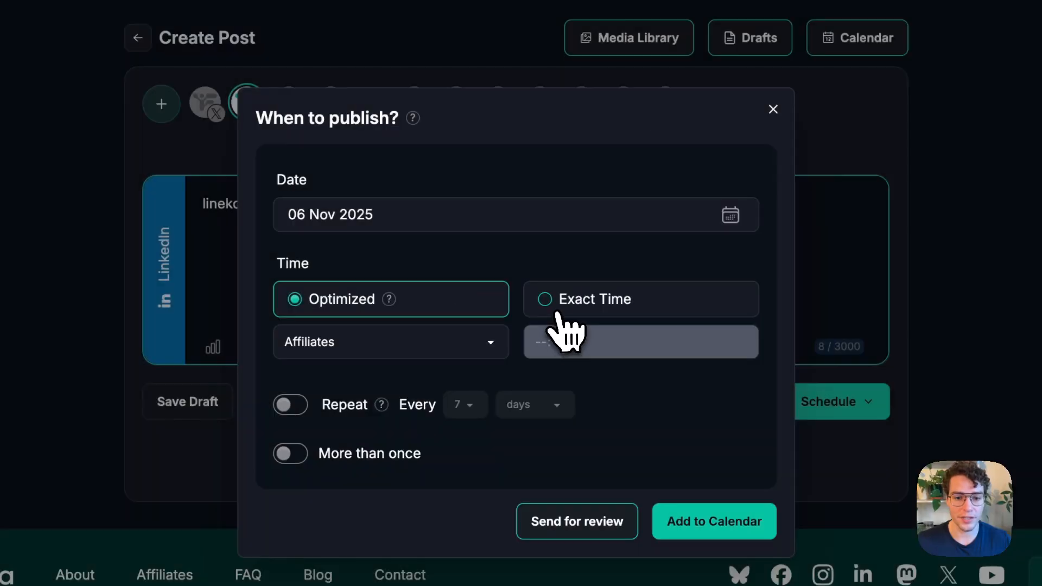
pyautogui.click(349, 342)
pyautogui.click(342, 44)
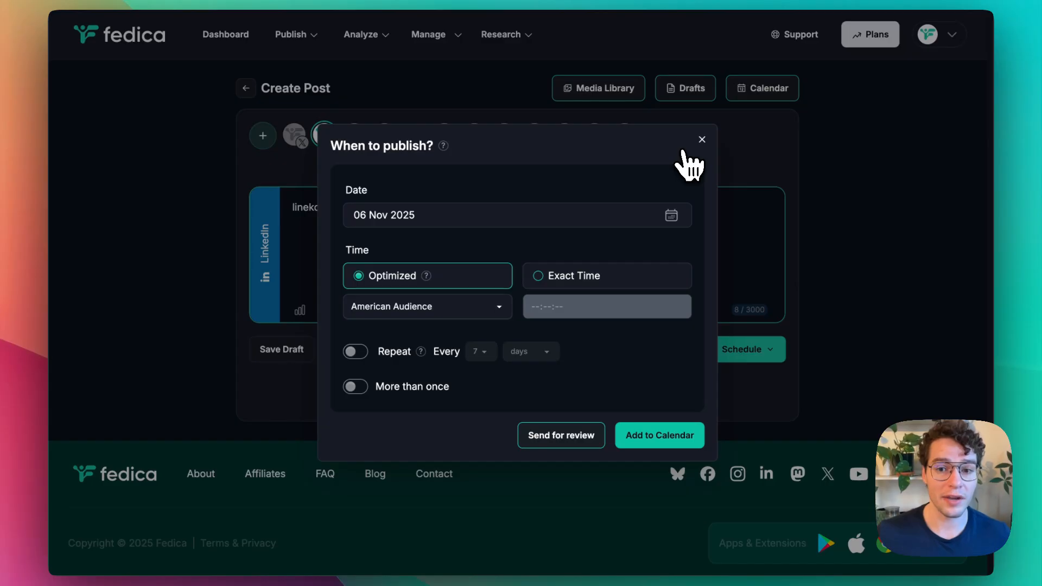
pyautogui.click(702, 140)
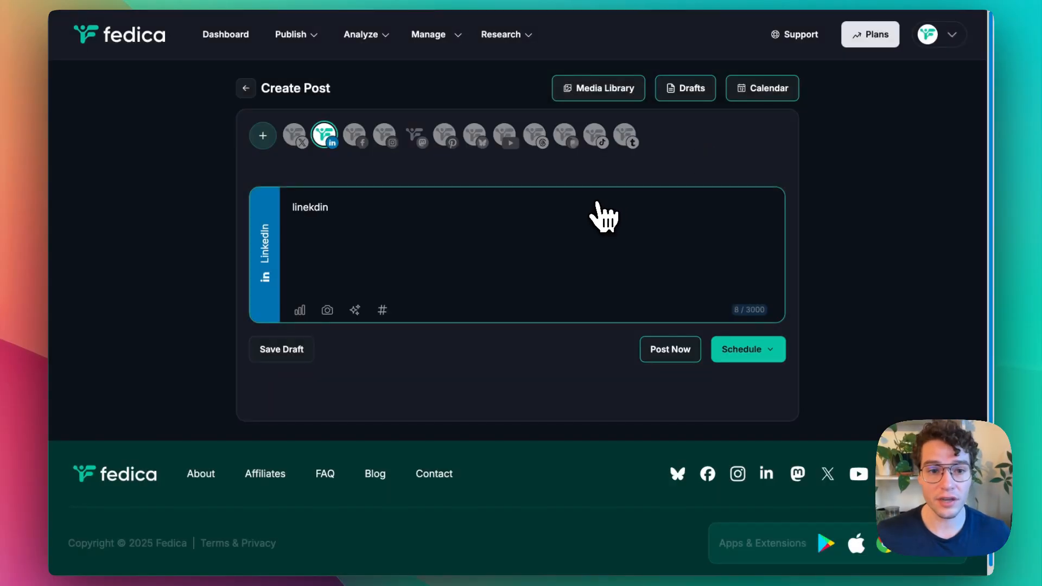
# Return to Pipelines and start a new LinkedIn pipeline named "American Followers" with 2 posts per day
pyautogui.click(291, 36)
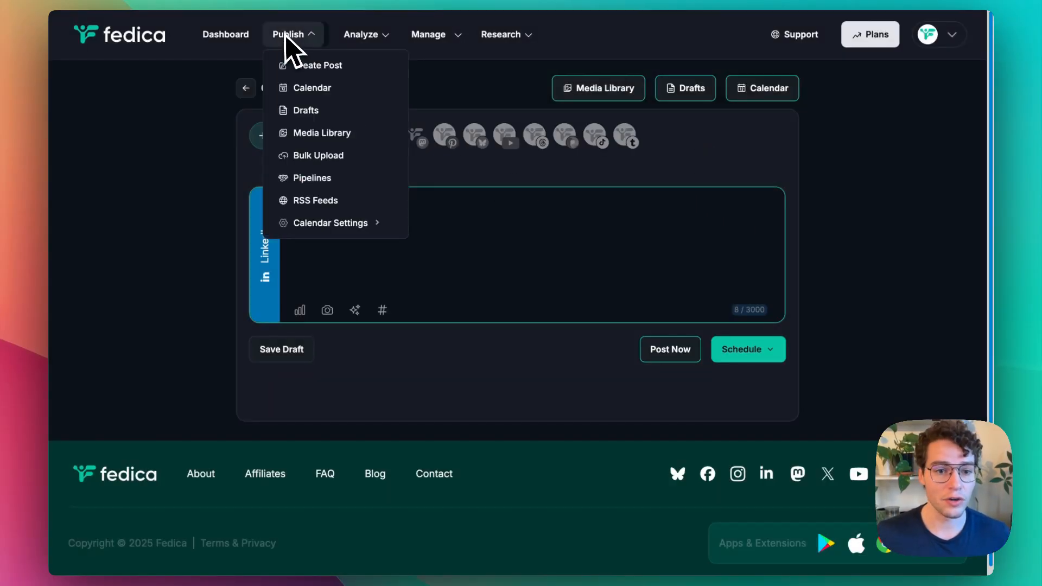
pyautogui.click(311, 178)
pyautogui.click(549, 209)
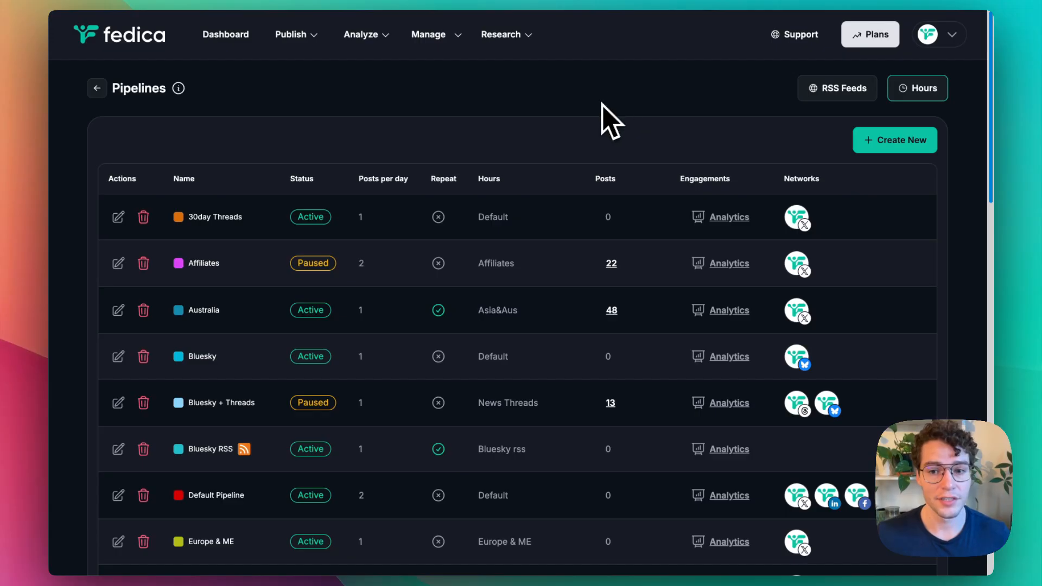
pyautogui.click(858, 146)
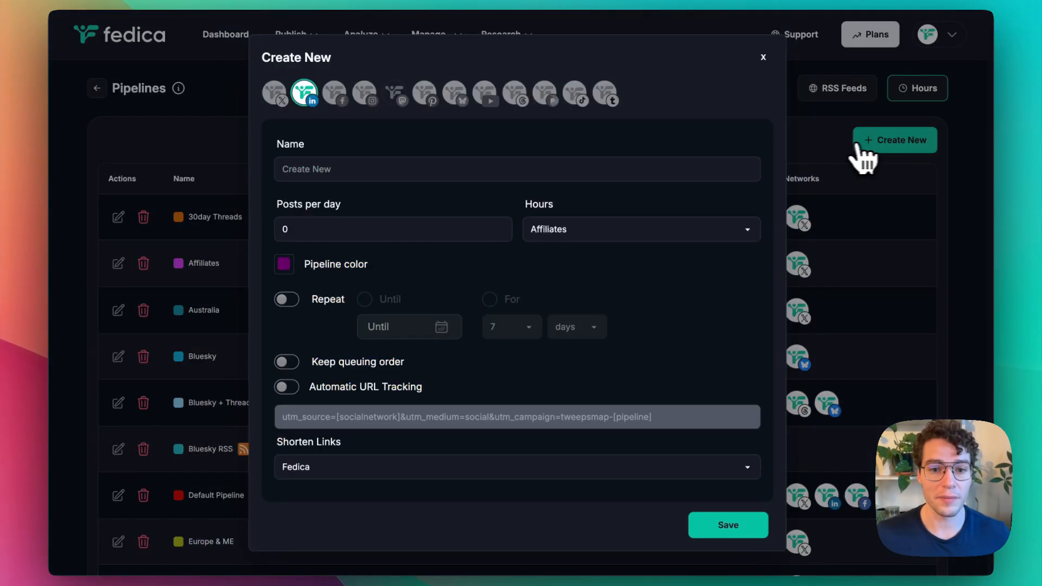
pyautogui.click(559, 168)
pyautogui.write('American Followers')
pyautogui.press('Tab')
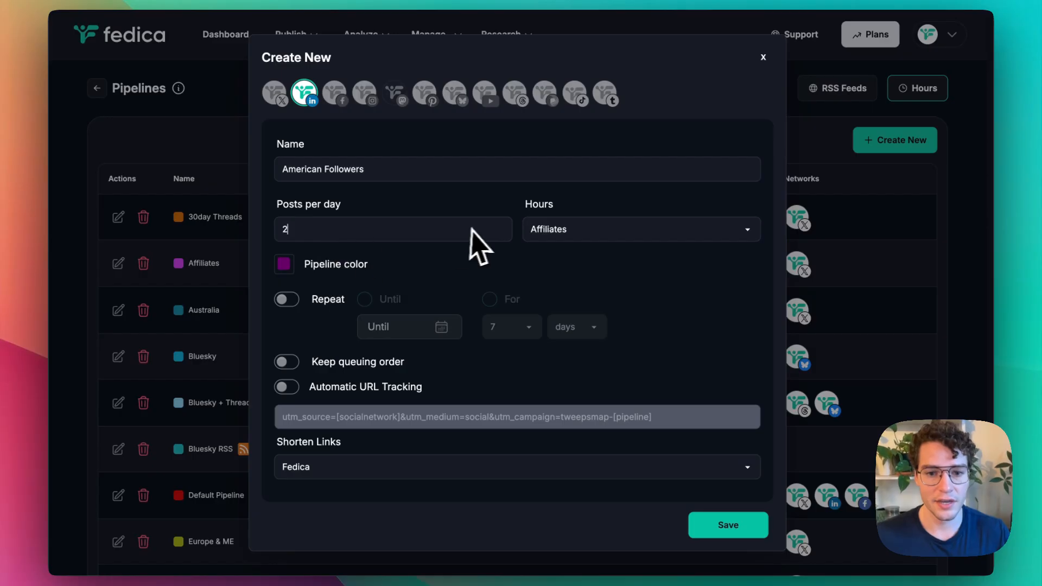
# Assign the American Audience hours to the new pipeline and set its color to red
pyautogui.click(560, 229)
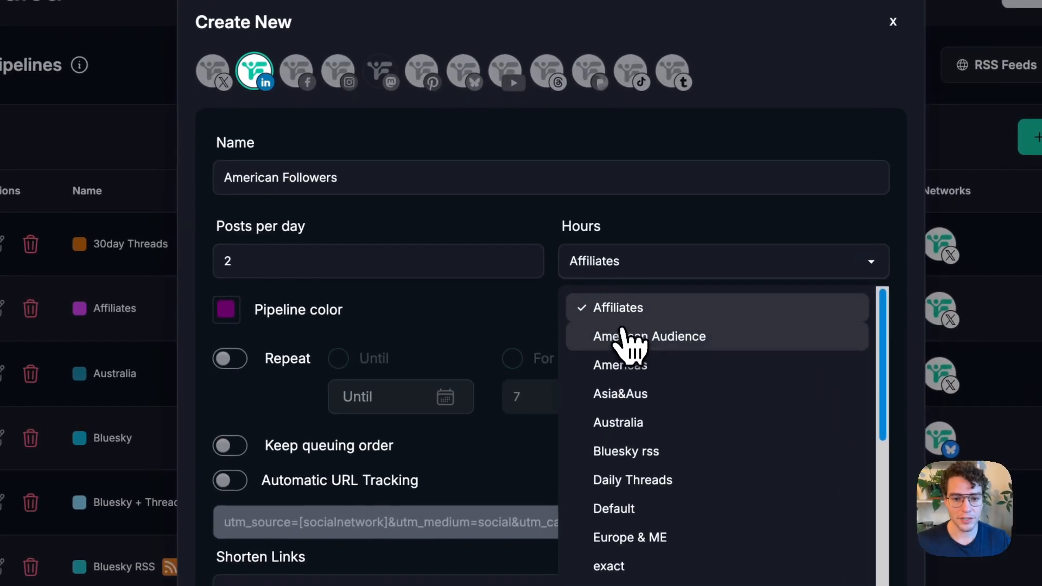
pyautogui.click(623, 331)
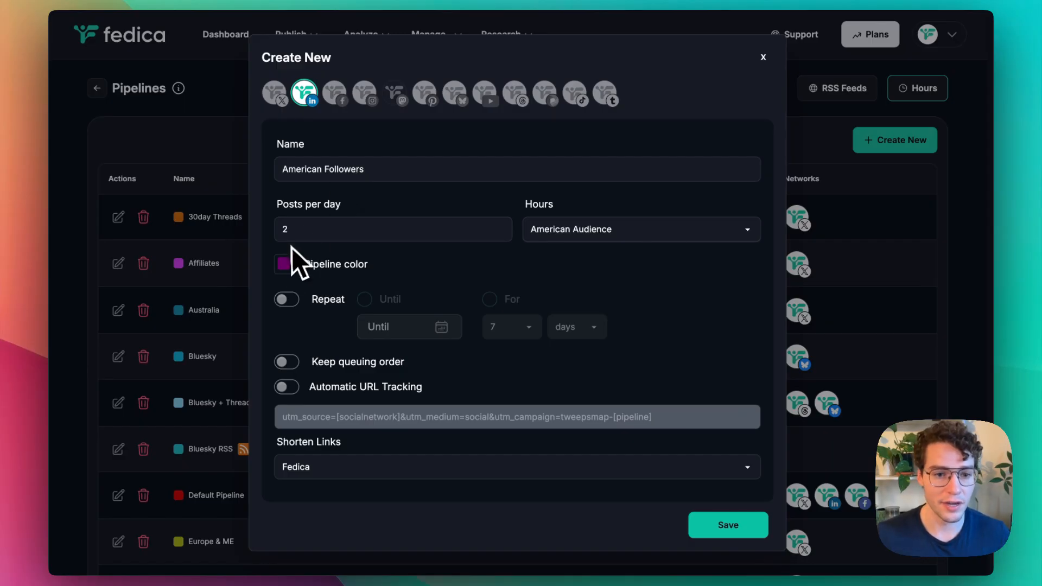
pyautogui.click(283, 266)
pyautogui.click(309, 312)
# Leave Repeat off and enable Keep queuing order and Automatic URL Tracking for the pipeline
pyautogui.click(287, 299)
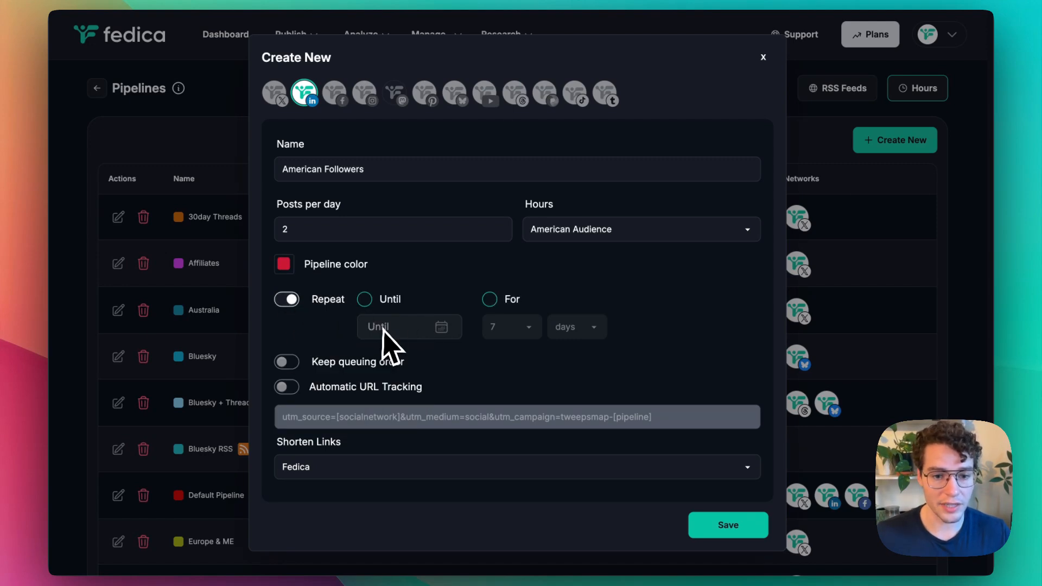
pyautogui.click(320, 308)
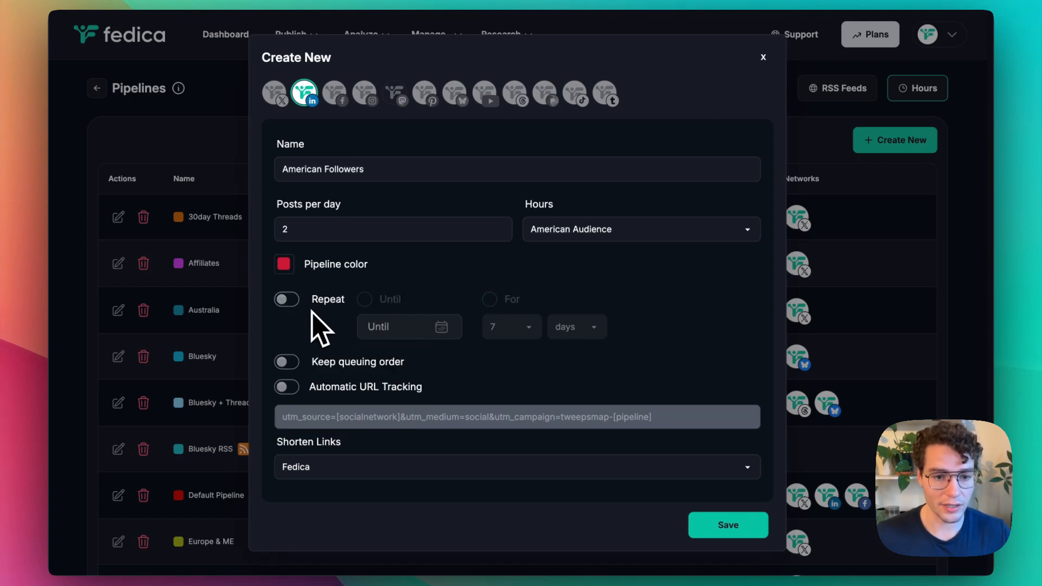
pyautogui.click(286, 363)
pyautogui.click(288, 364)
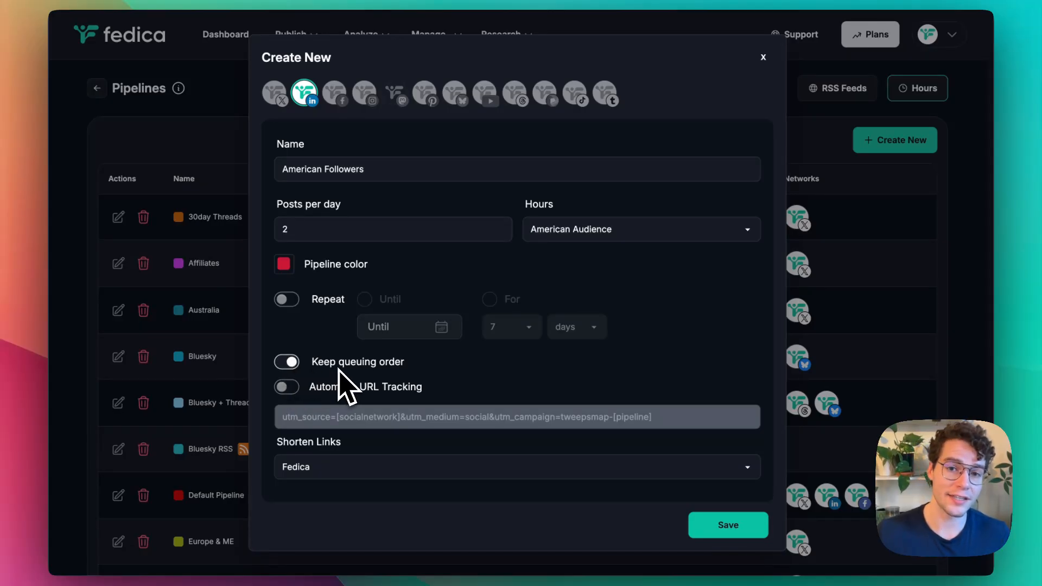
pyautogui.click(291, 389)
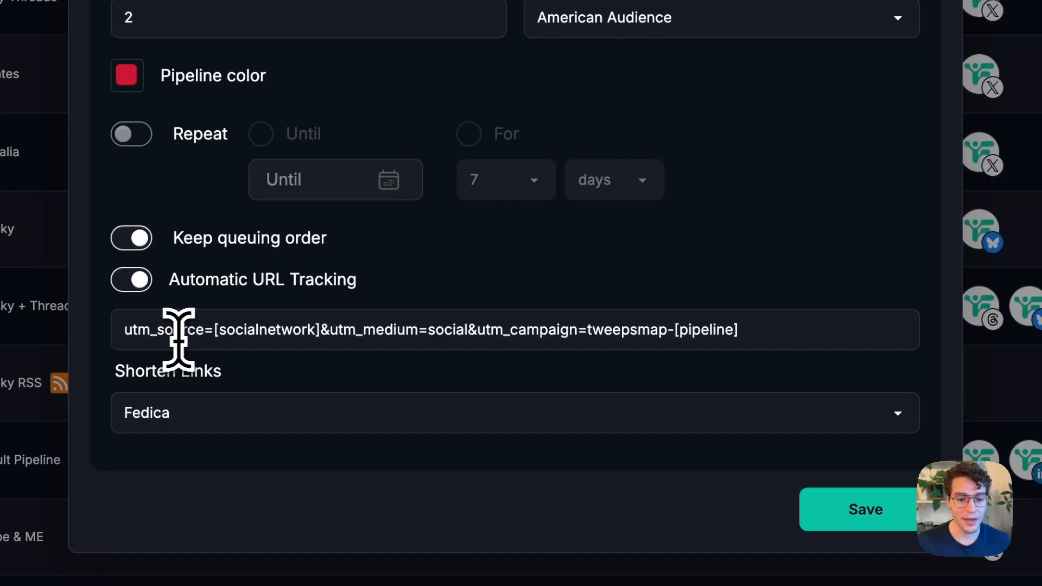
# Examine the [socialnetwork] and [pipeline] placeholders in the URL tracking string, temporarily adding Facebook as a second network
pyautogui.doubleClick(251, 330)
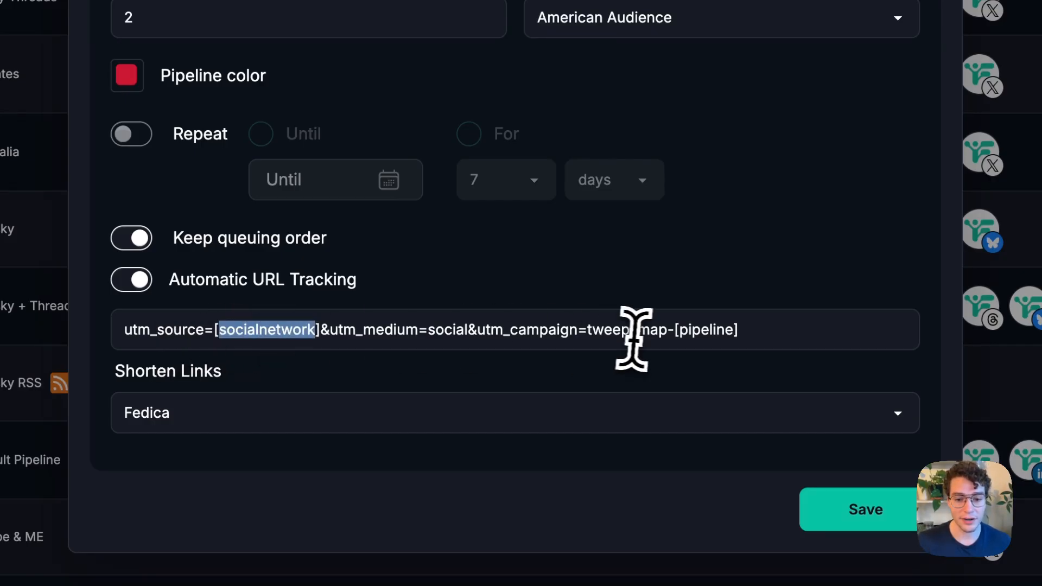
pyautogui.doubleClick(700, 330)
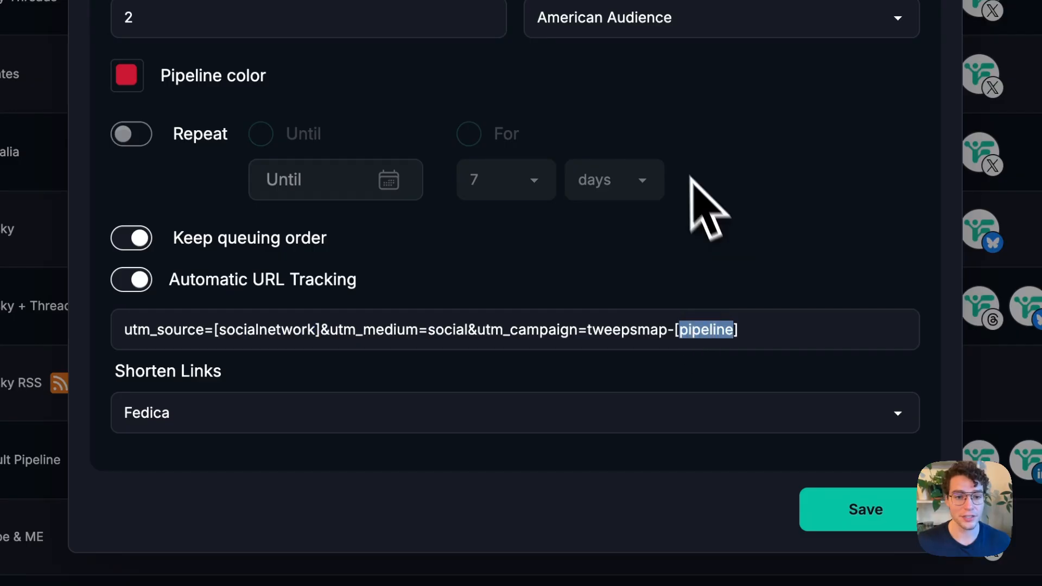
pyautogui.click(401, 1)
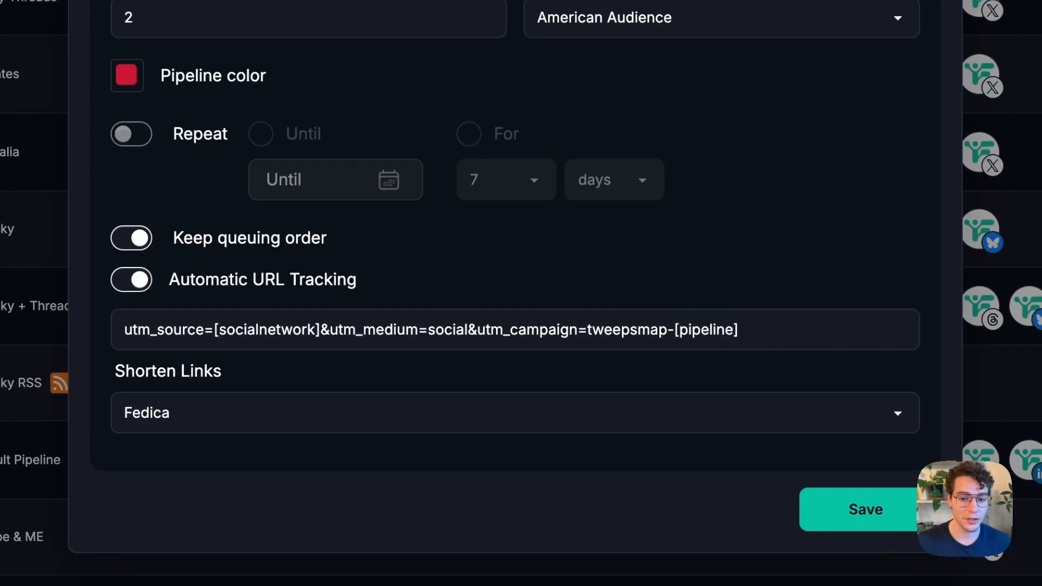
pyautogui.doubleClick(697, 329)
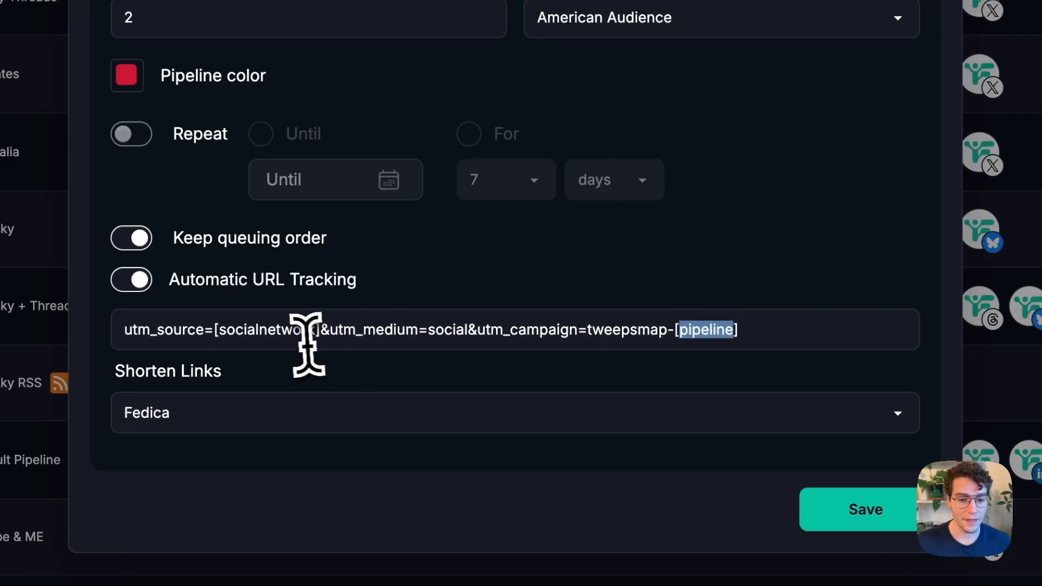
pyautogui.doubleClick(272, 329)
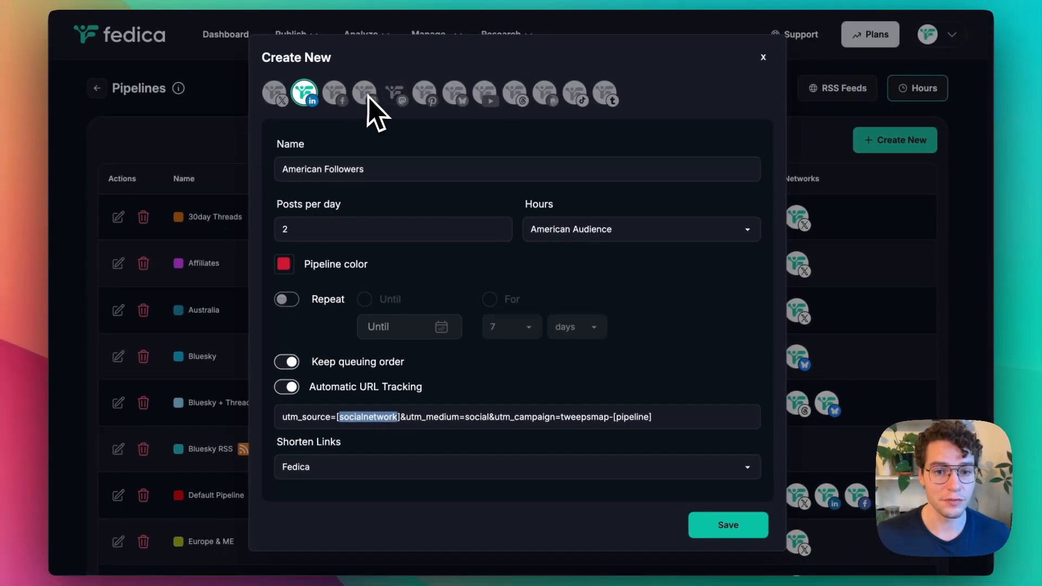
pyautogui.click(335, 100)
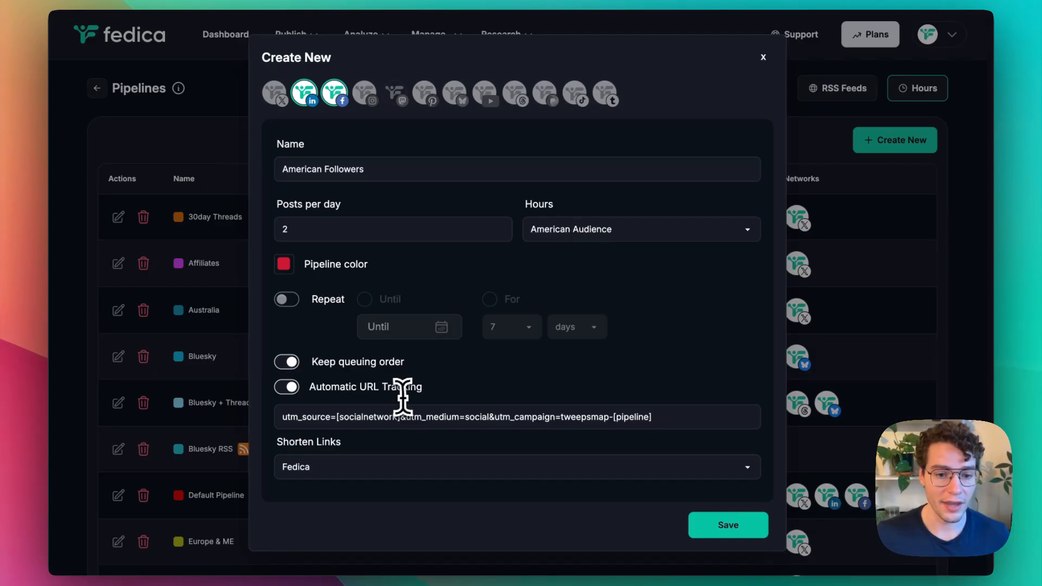
pyautogui.click(335, 94)
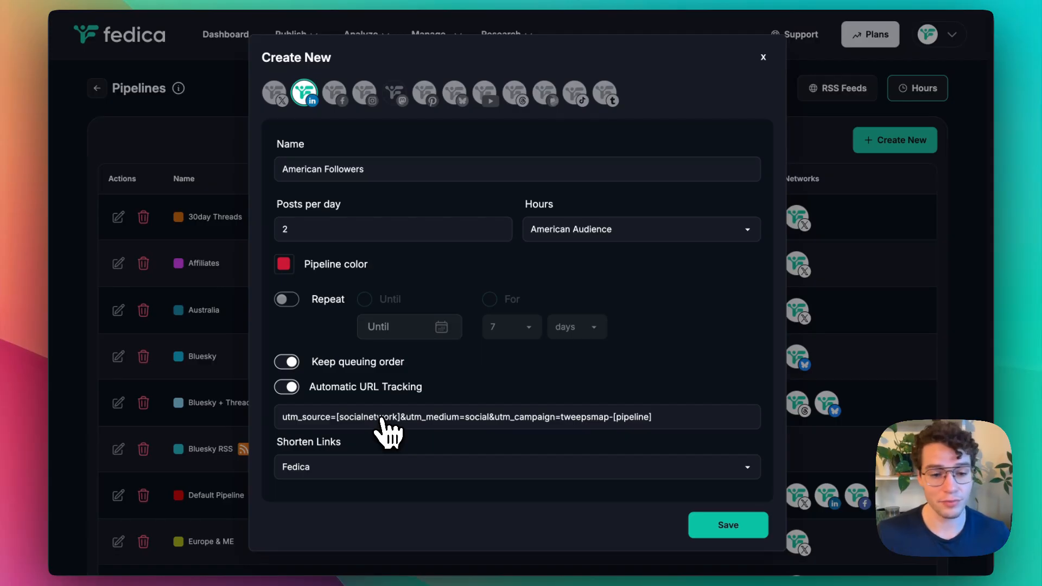
# Review the link-shortening options, keep Fedica as the shortener, and save the American Followers pipeline
pyautogui.click(337, 467)
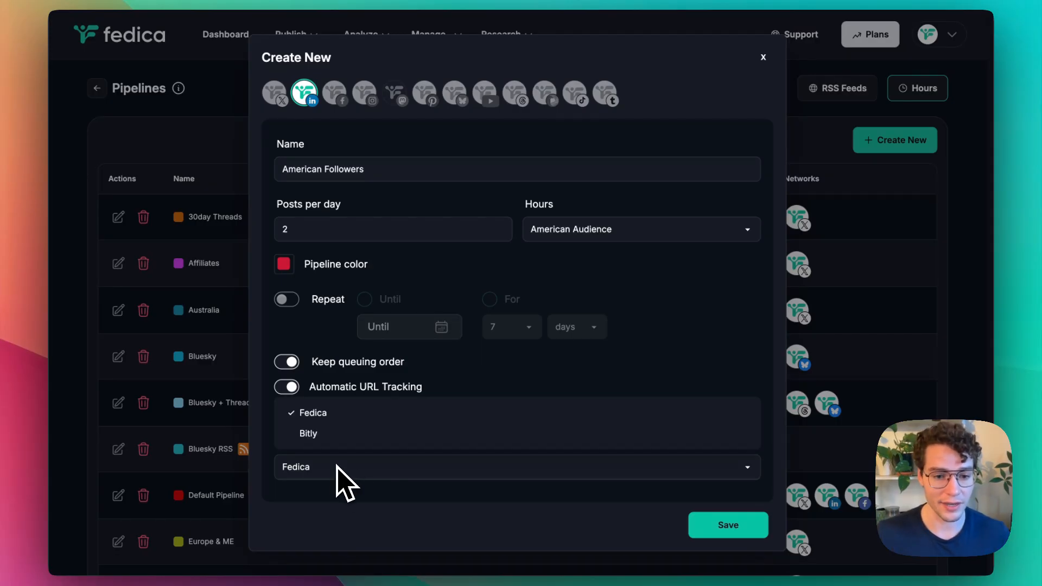
pyautogui.click(329, 466)
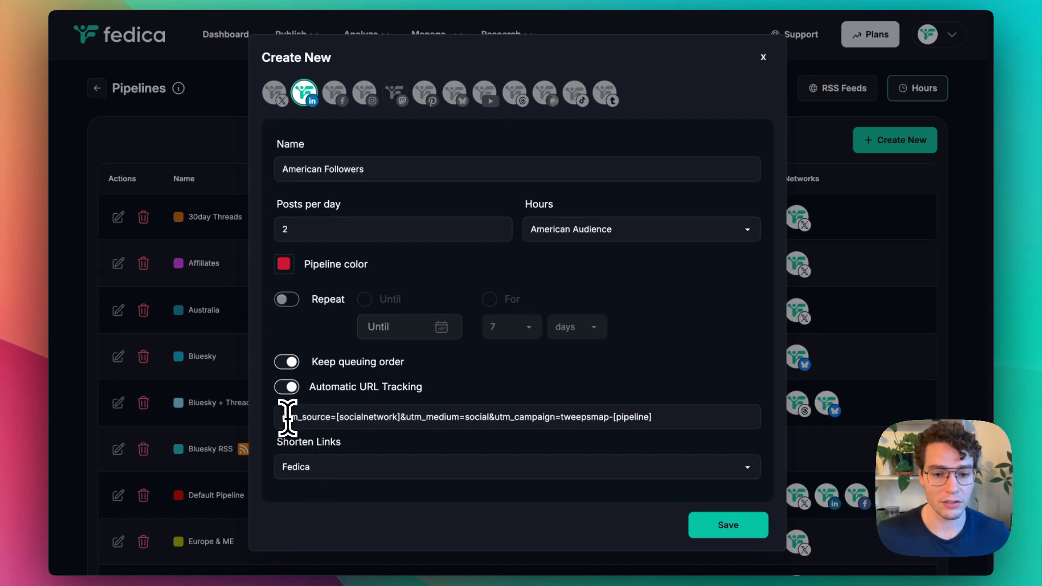
pyautogui.moveTo(288, 417); pyautogui.dragTo(657, 421)
pyautogui.click(631, 501)
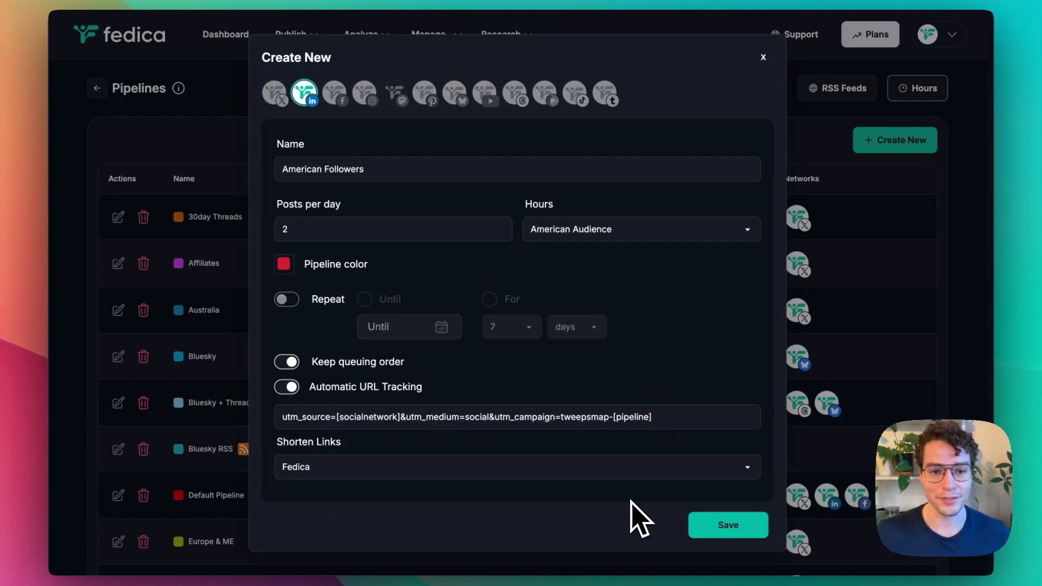
pyautogui.click(725, 531)
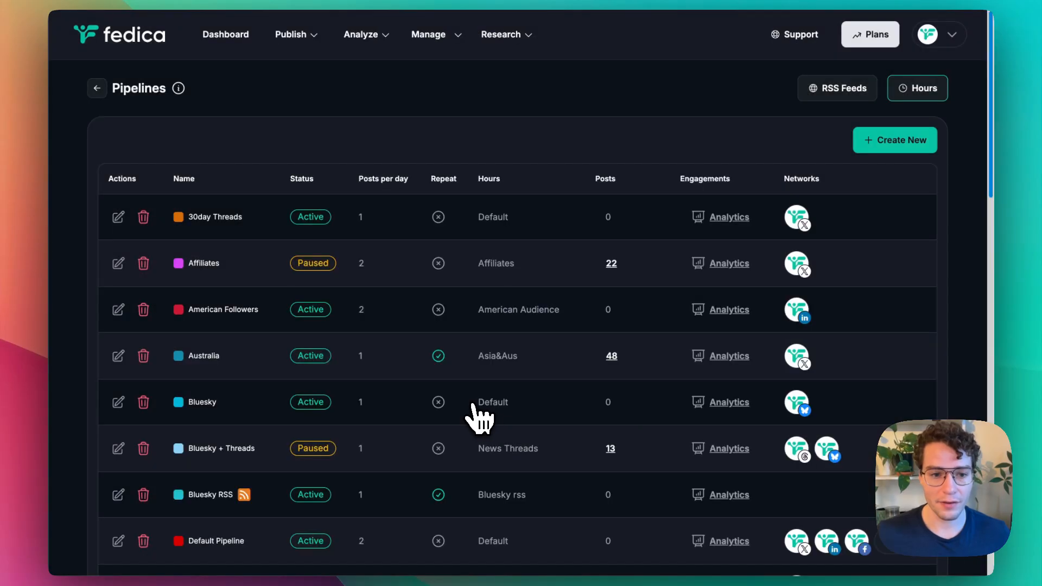
pyautogui.scroll(-1, 434, 374)
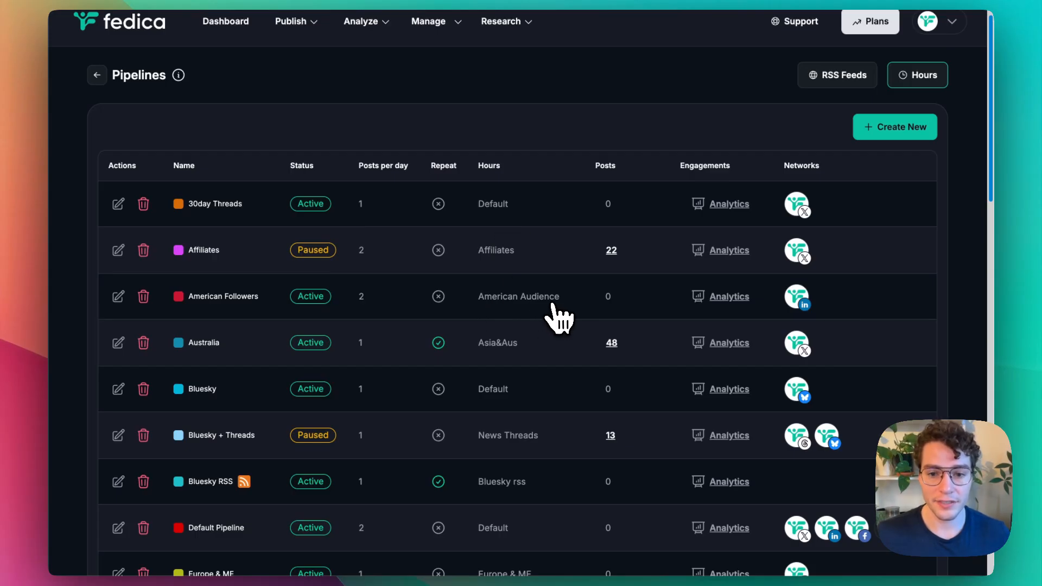
pyautogui.scroll(-1, 543, 301)
pyautogui.scroll(1, 533, 296)
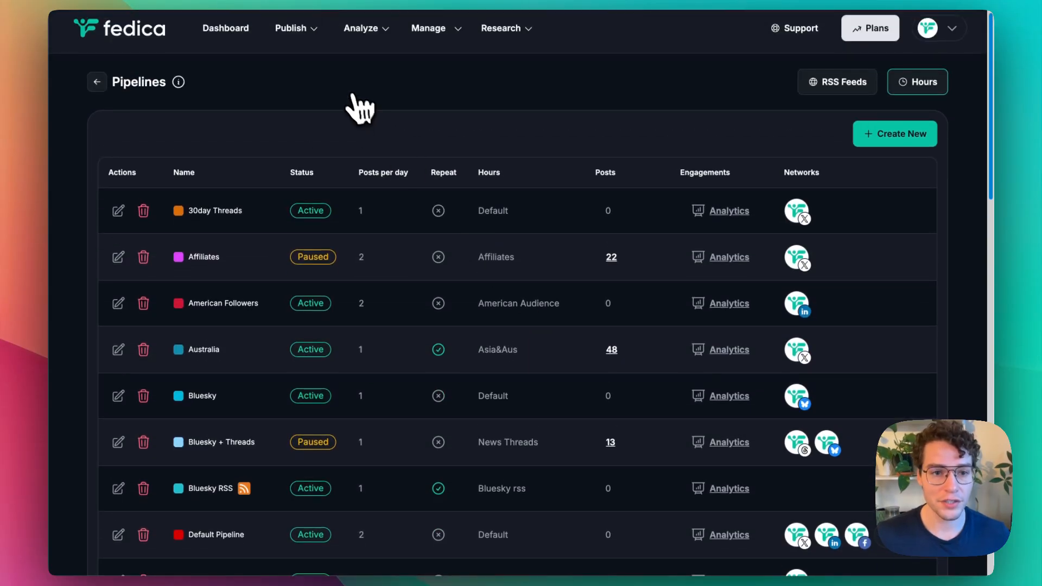
pyautogui.moveTo(290, 37)
pyautogui.click(299, 63)
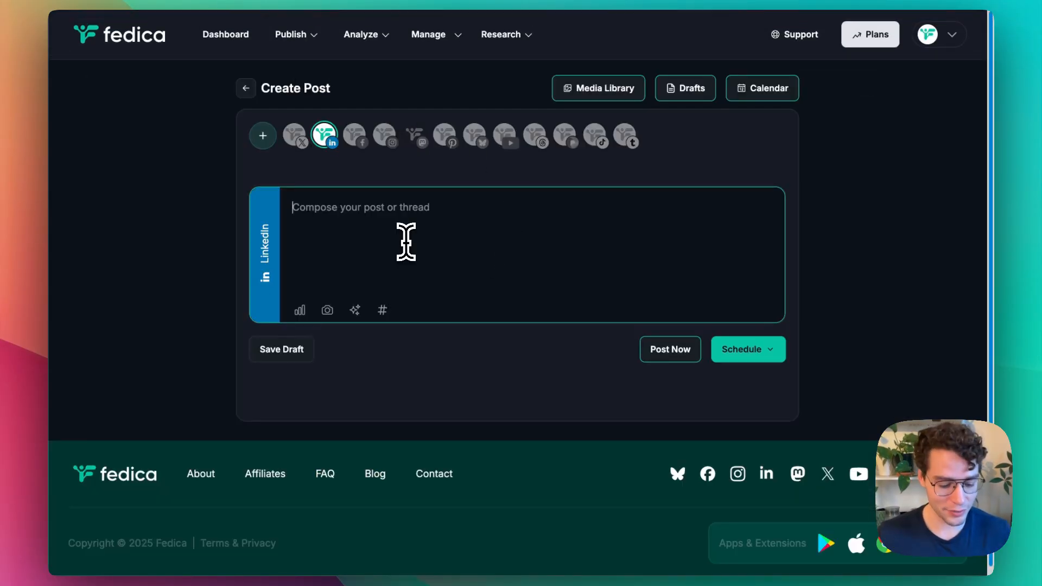
pyautogui.write("Everyone talks about 'building an audience.' Nobody talks about building the RIGHT audience. Fedica showed me the difference. 10,000 random followers ≠ 1,000 engaged fans. Finally got strategic.  This tool helped me find my right audience: https://fedica.com/blog/how-to-search-for-people-on-twitter-x/")
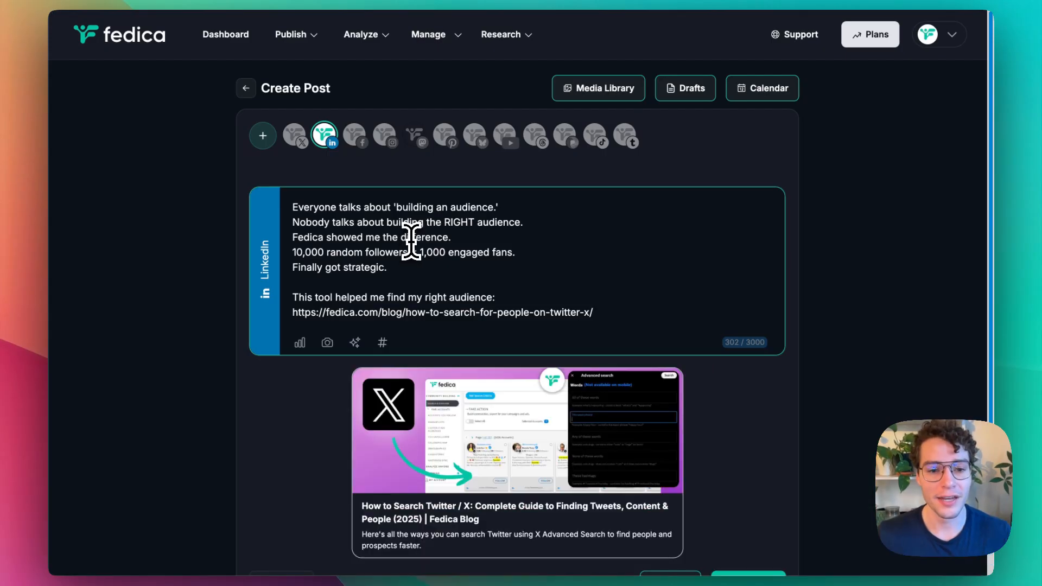
# Schedule the LinkedIn post by adding it to the American Followers pipeline
pyautogui.scroll(-2, 412, 241)
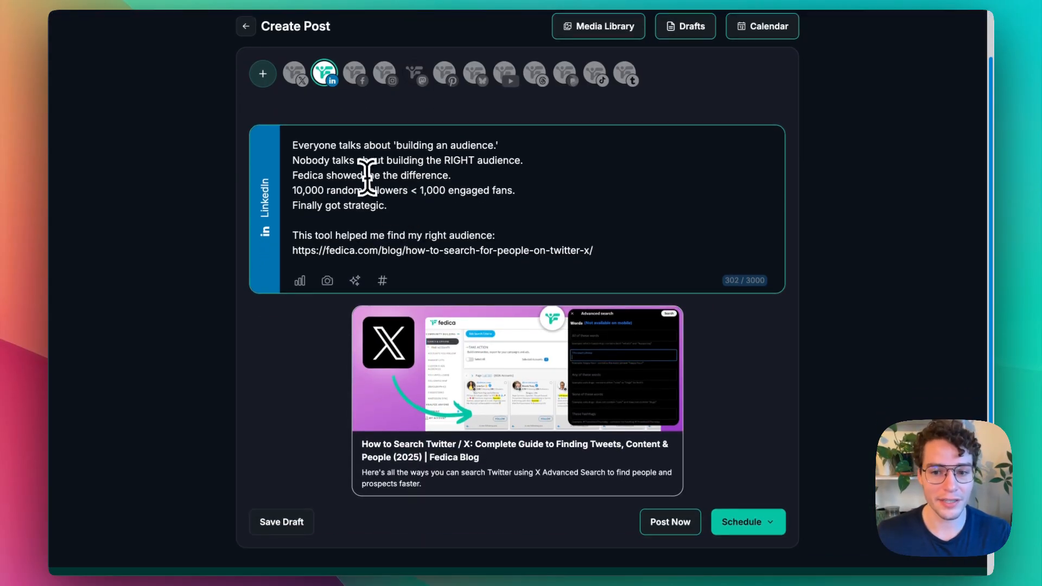
pyautogui.scroll(-3, 390, 230)
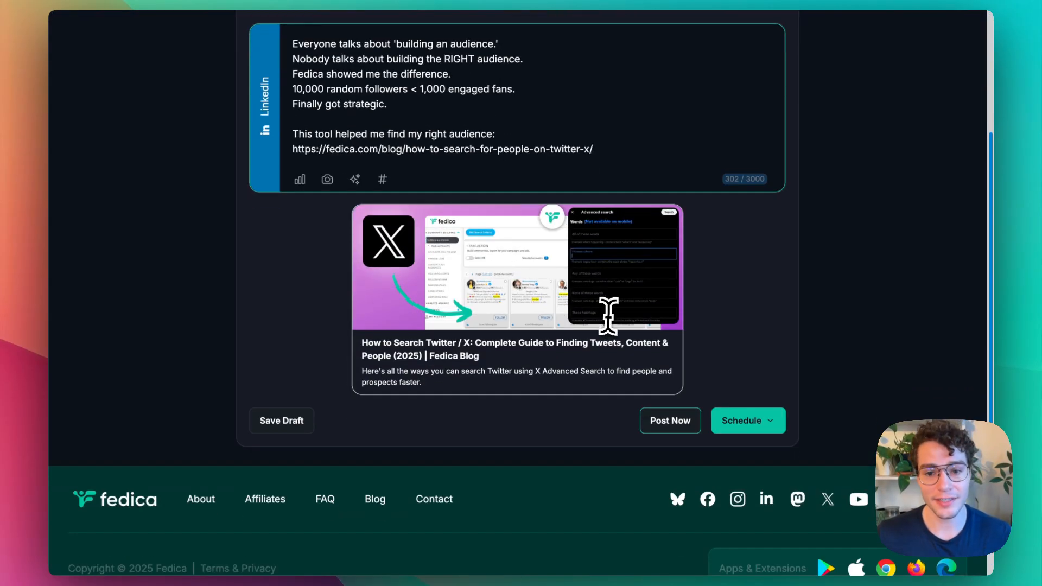
pyautogui.click(739, 429)
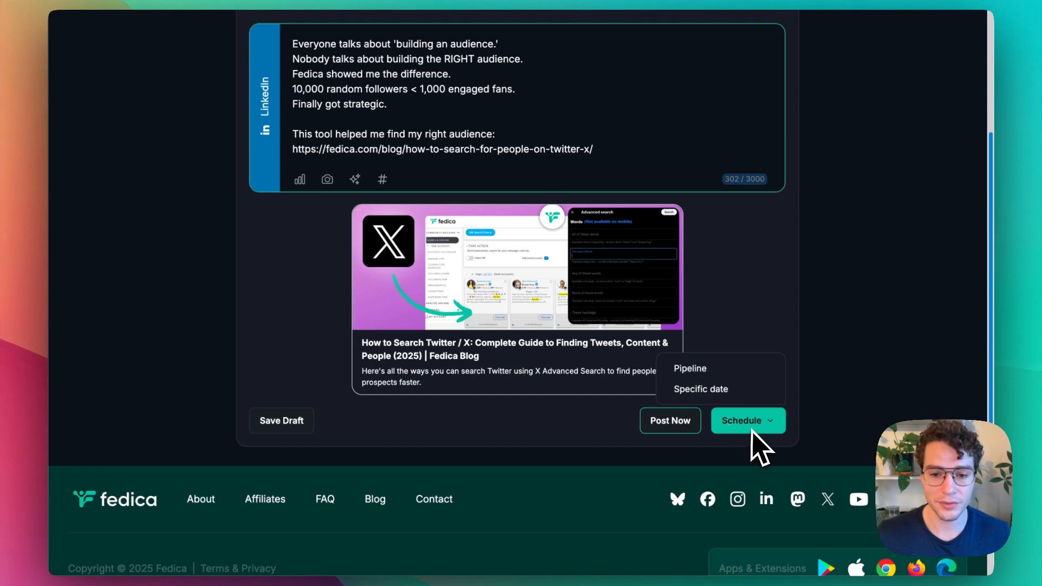
pyautogui.click(695, 371)
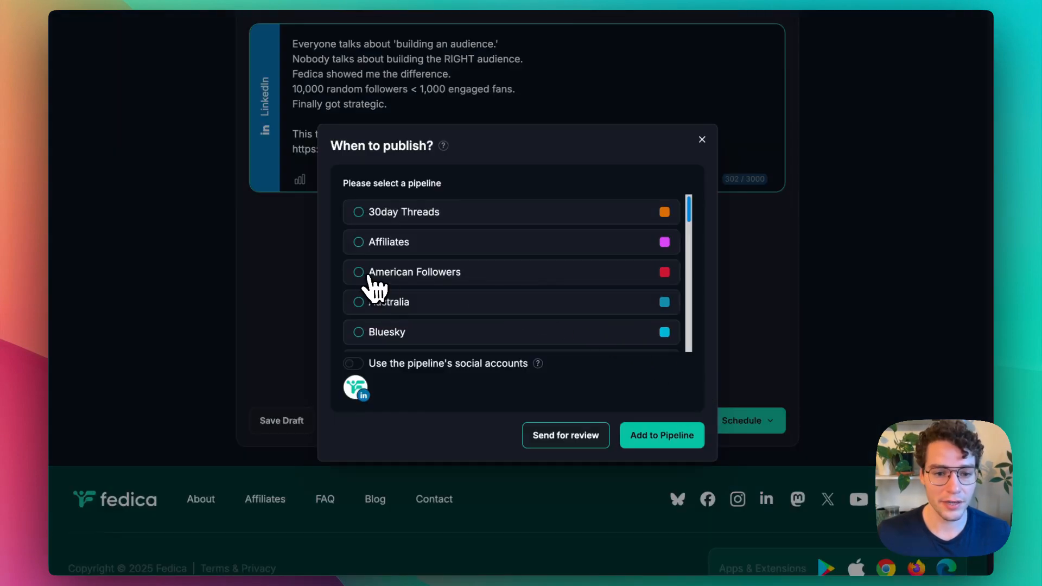
pyautogui.click(394, 278)
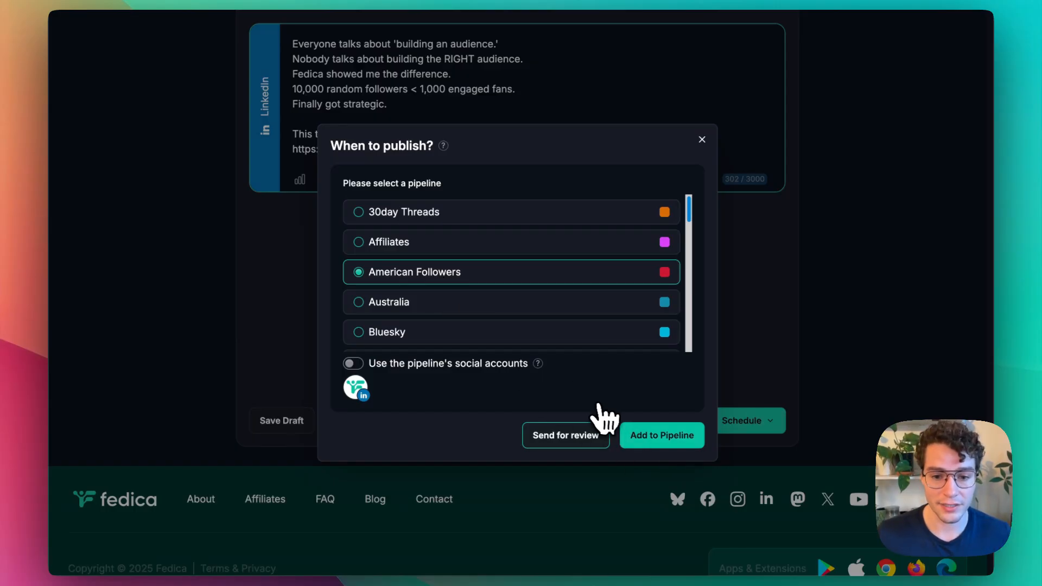
pyautogui.click(655, 444)
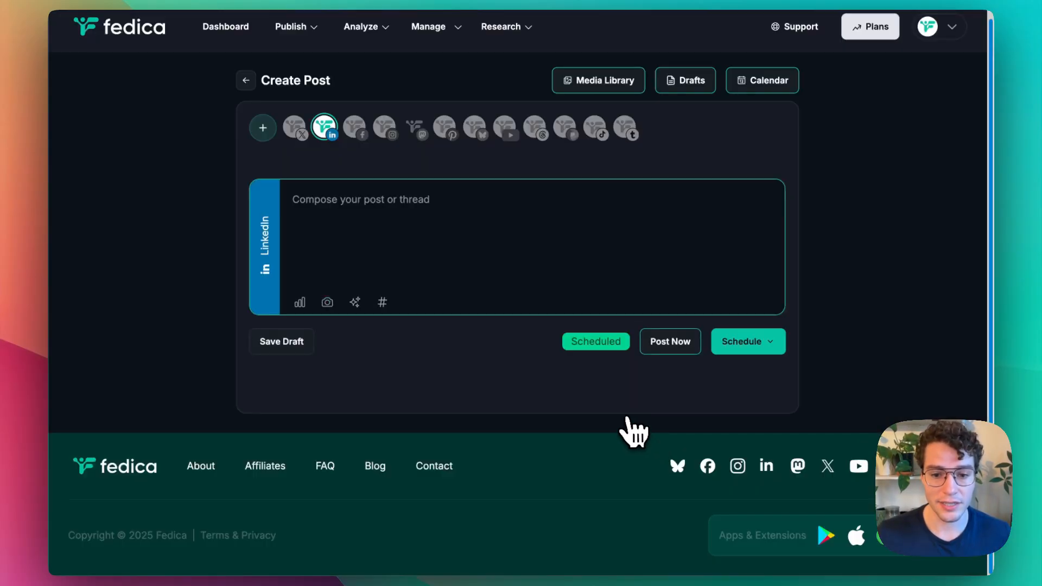
# Find the new "Everyone talks about 'building an audience.'" post in the publishing calendar and move it to 1:58pm on the same day
pyautogui.click(774, 97)
pyautogui.scroll(-6, 576, 293)
pyautogui.scroll(-10, 537, 320)
pyautogui.scroll(5, 521, 319)
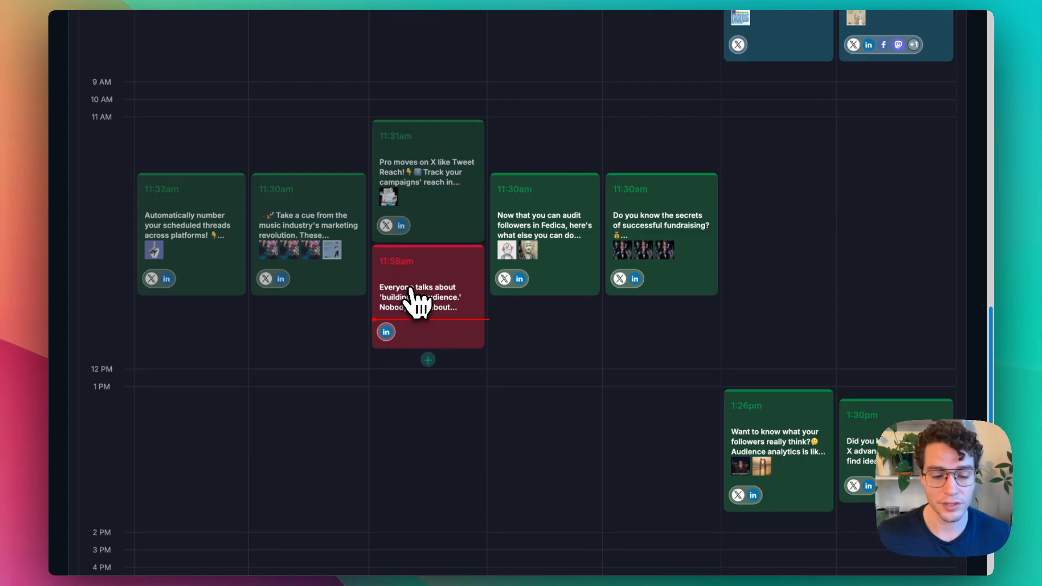
pyautogui.scroll(-1, 411, 303)
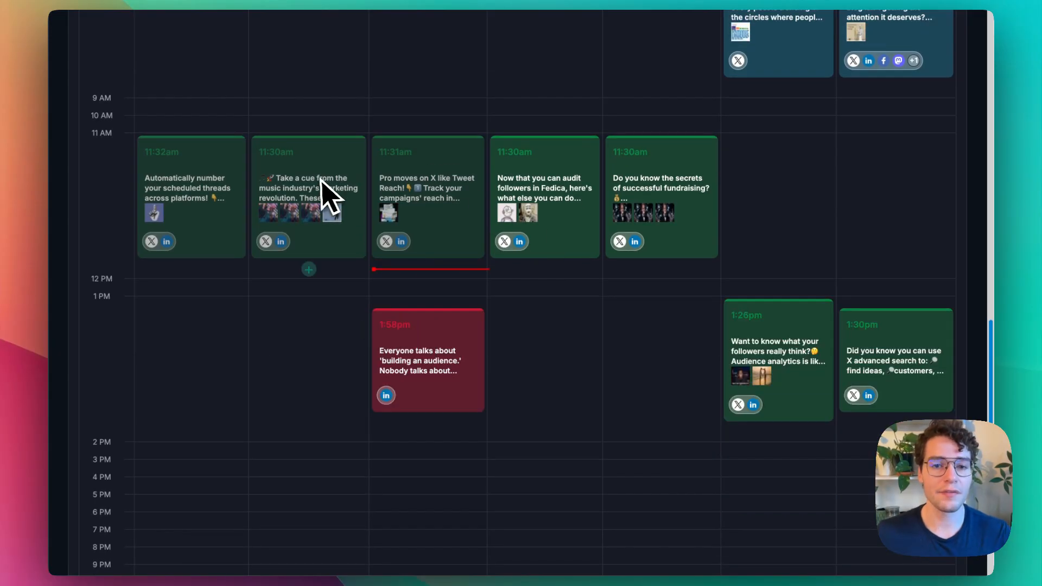
# Reschedule the "Want to know what your followers really think?" post to 11:26am, temporarily swapping the two upcoming 11:30am posts
pyautogui.moveTo(596, 192); pyautogui.dragTo(646, 225)
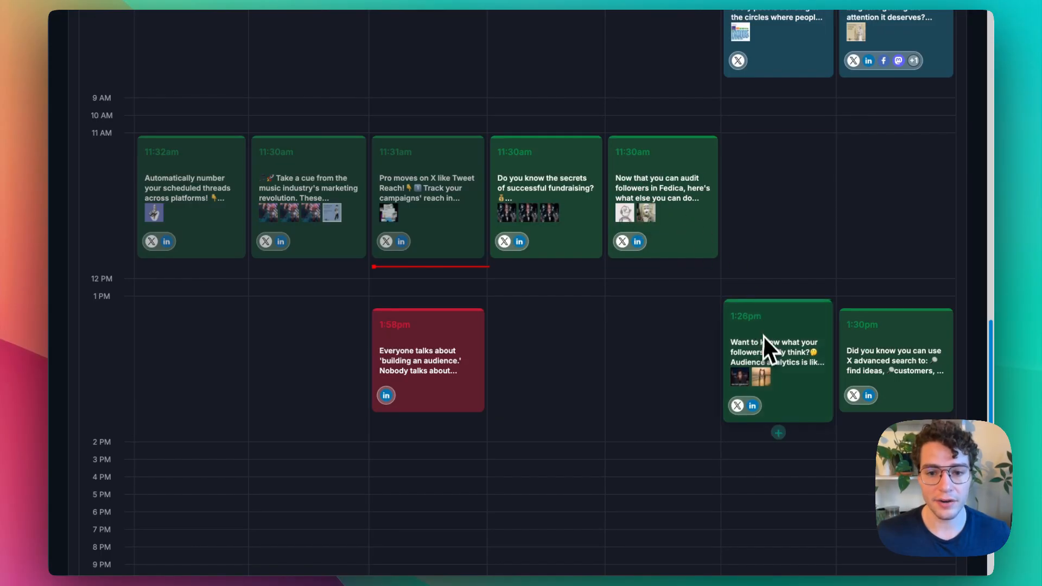
pyautogui.moveTo(754, 337); pyautogui.dragTo(767, 263)
pyautogui.moveTo(685, 244); pyautogui.dragTo(570, 239)
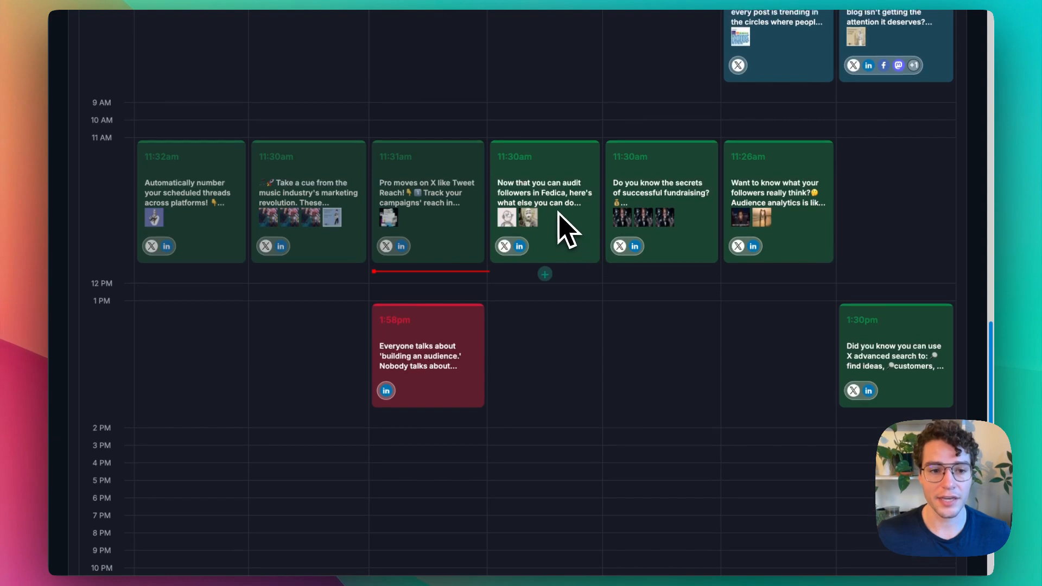
# Examine how the color-coded pipeline posts are spread over the week's days and hours in the calendar
pyautogui.scroll(2, 566, 233)
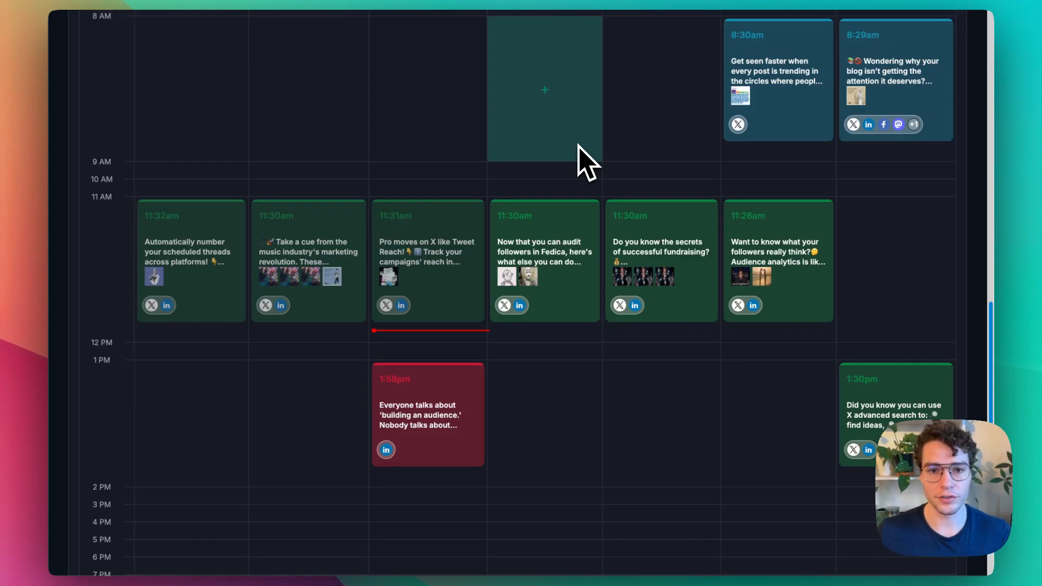
pyautogui.scroll(-3, 559, 202)
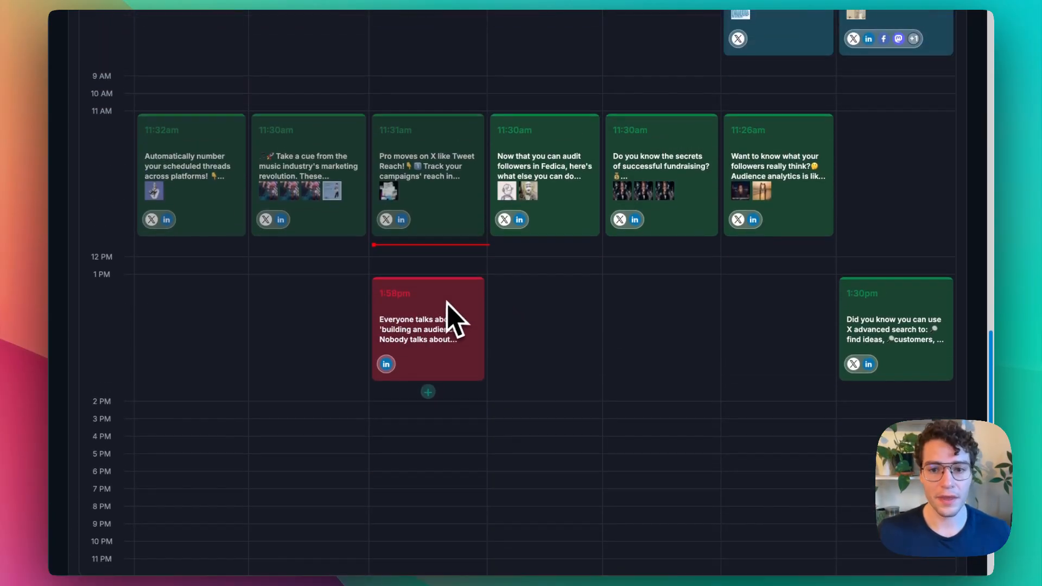
pyautogui.scroll(8, 461, 312)
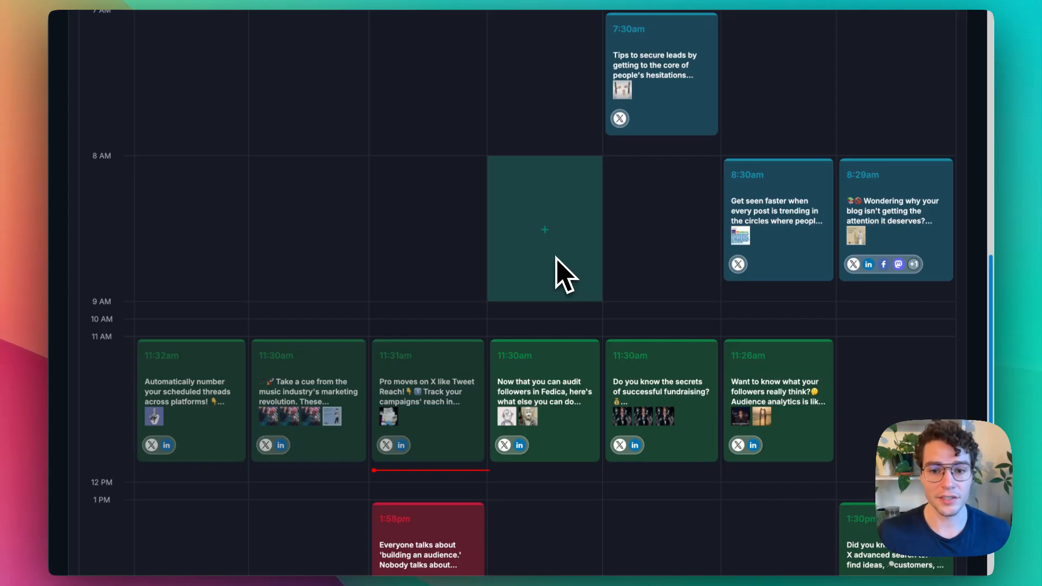
pyautogui.scroll(10, 559, 266)
pyautogui.scroll(-10, 516, 260)
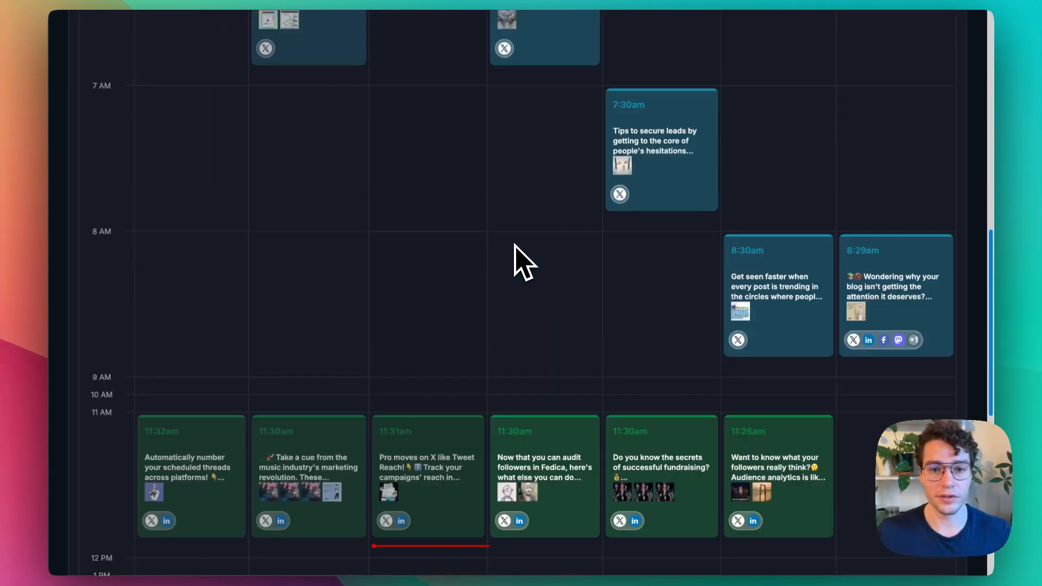
pyautogui.scroll(1, 449, 167)
pyautogui.scroll(-1, 679, 283)
pyautogui.scroll(-8, 678, 282)
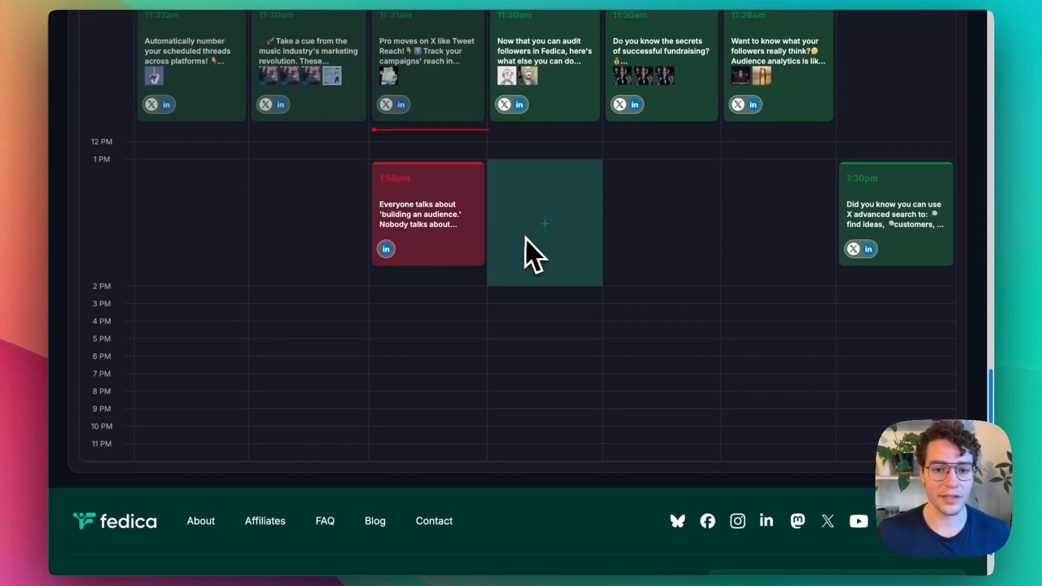
pyautogui.scroll(3, 542, 250)
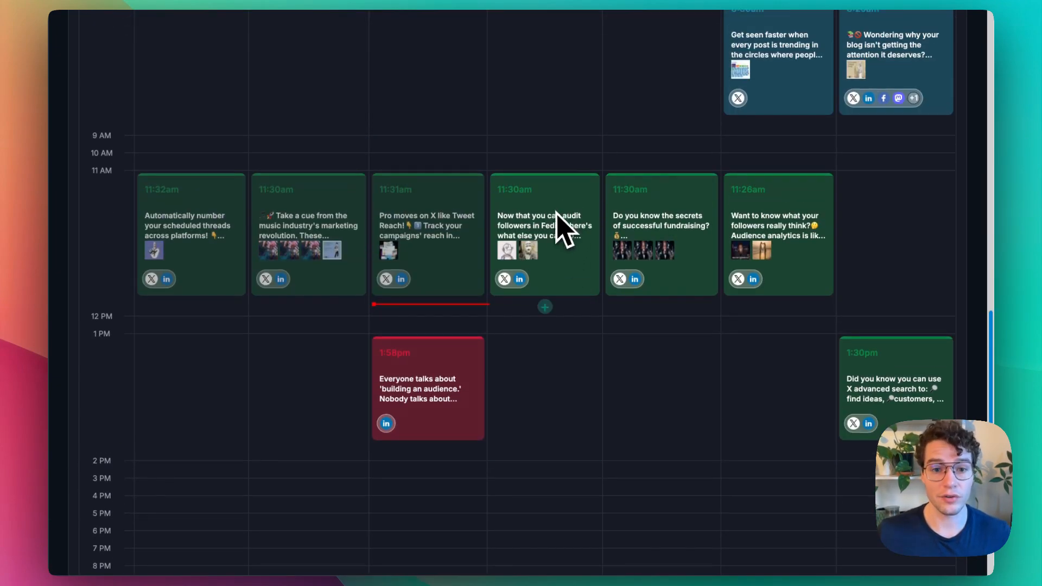
# Return to the pipelines and review the list of saved posting-hours schedules, ending back on the pipelines list
pyautogui.scroll(15, 564, 239)
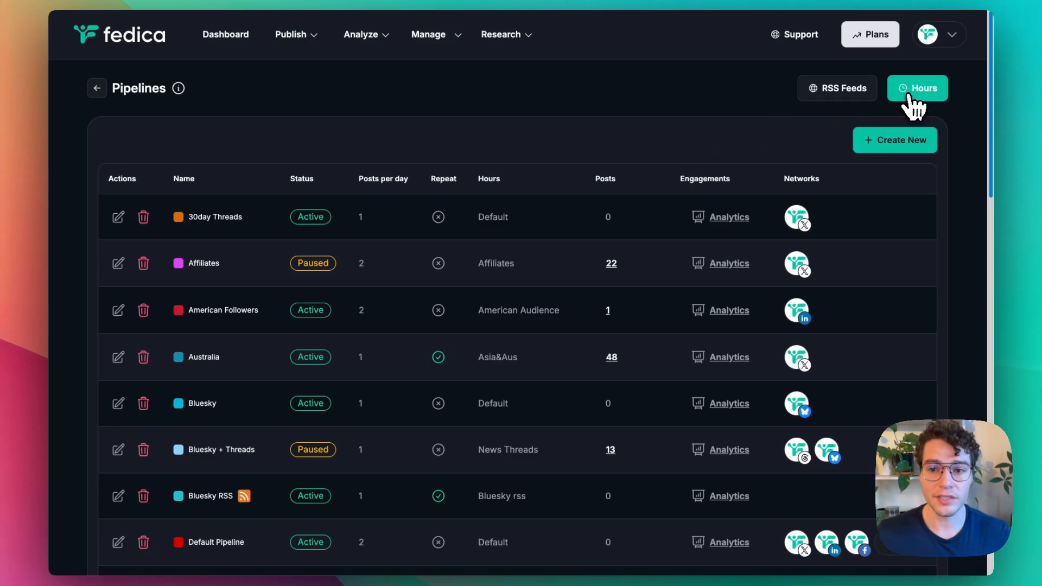
pyautogui.click(912, 90)
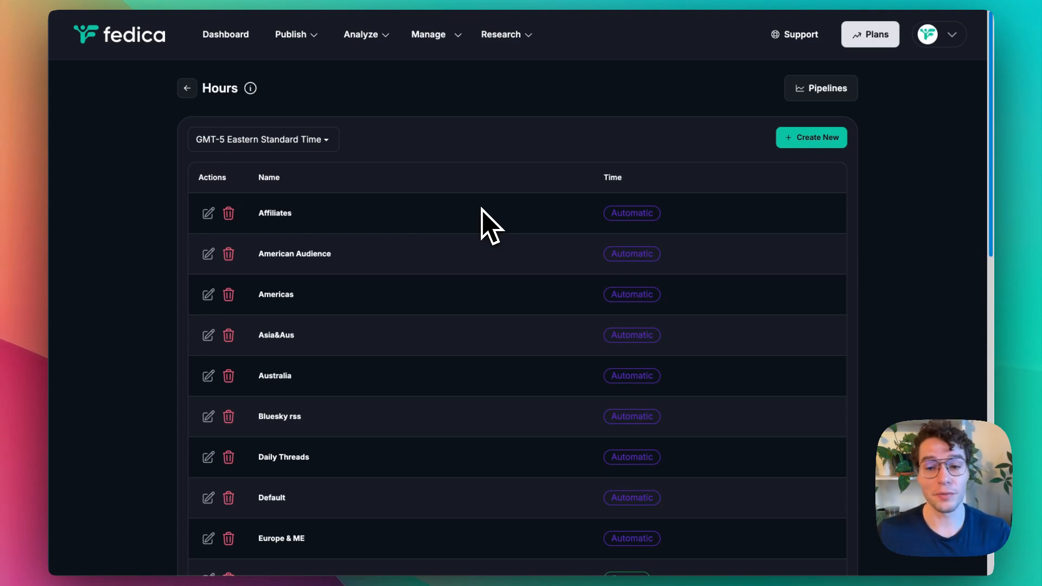
pyautogui.click(791, 94)
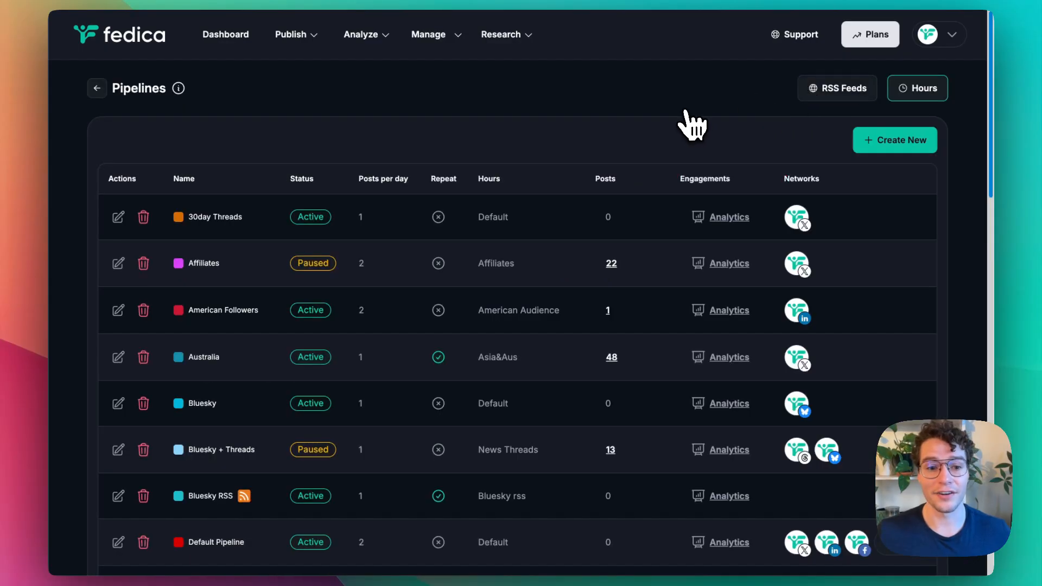
pyautogui.scroll(-1, 651, 130)
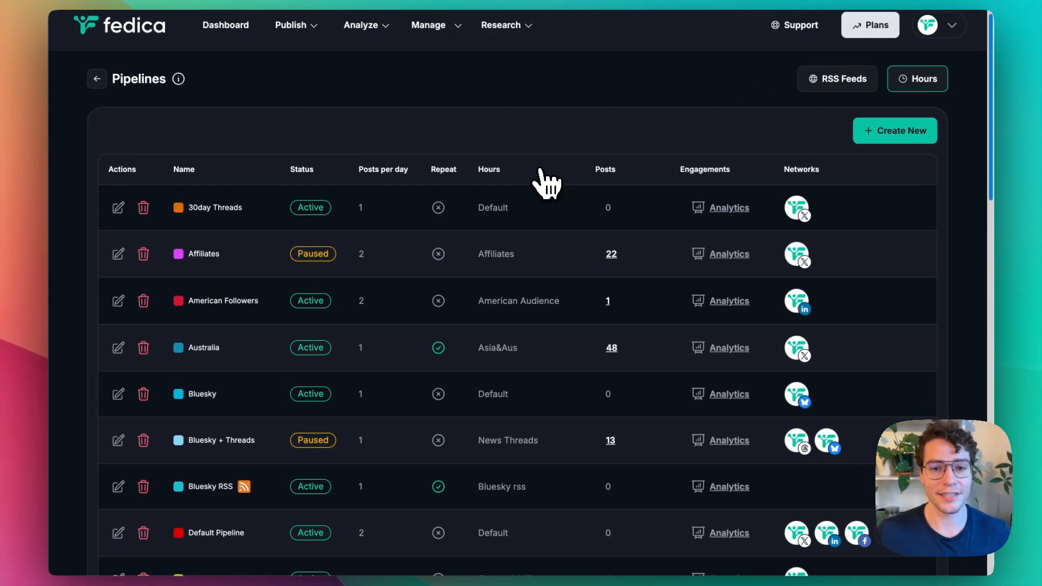
pyautogui.scroll(1, 586, 103)
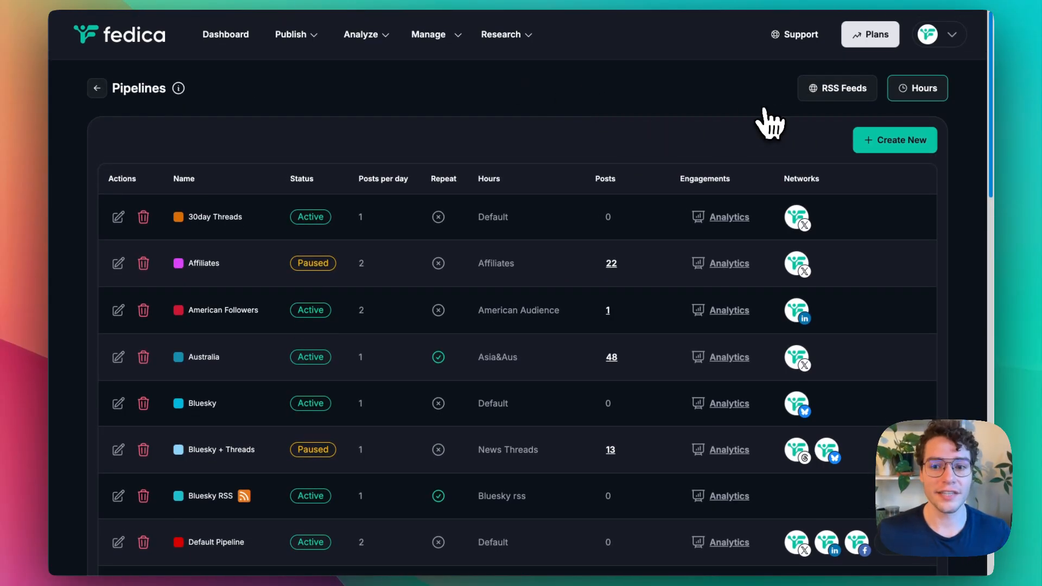
# Reopen the publishing calendar and review the week's scheduled posts down to the late evening hours
pyautogui.click(291, 37)
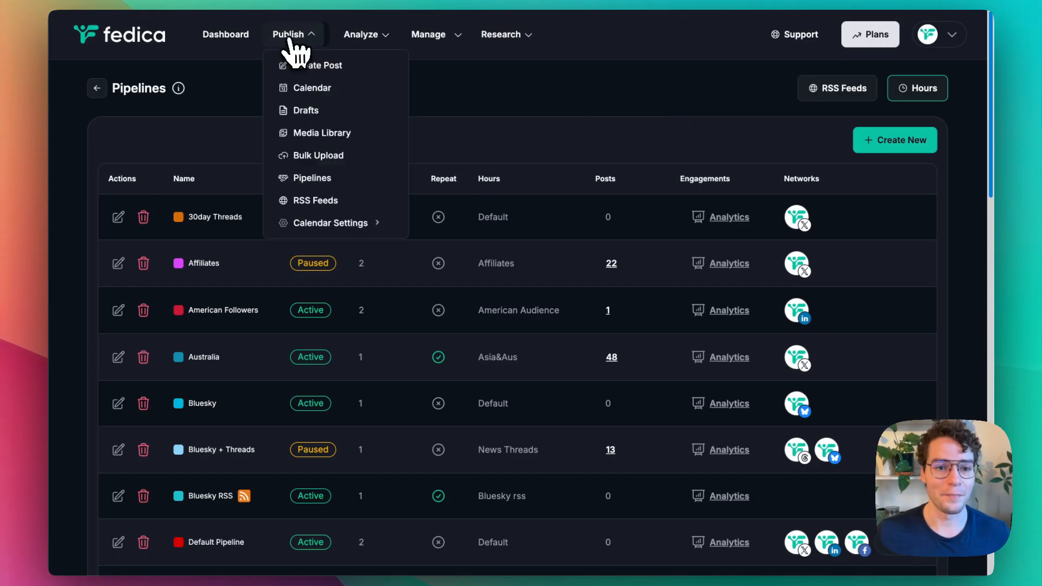
pyautogui.click(307, 88)
pyautogui.scroll(-10, 507, 186)
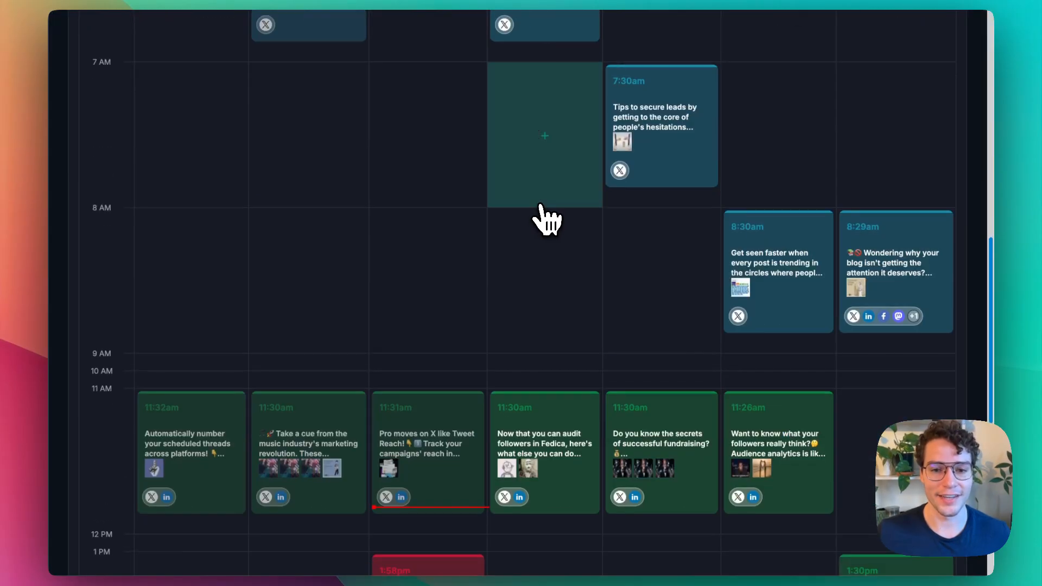
pyautogui.scroll(-5, 546, 218)
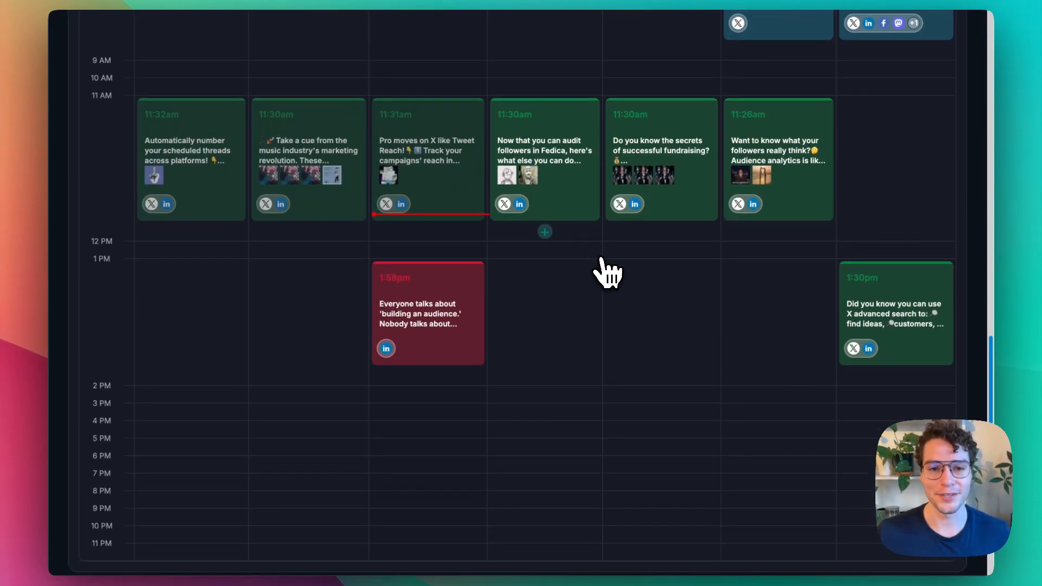